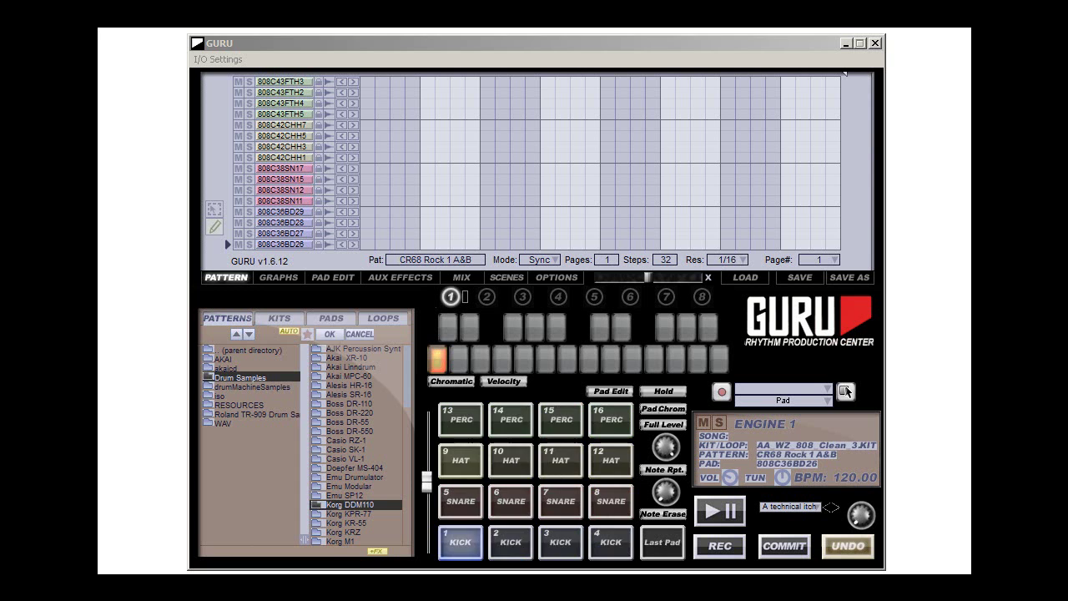
Place 808C36BD26 kick hits on every fourth step of the 32-step grid, through step 29
{"action": "left_click", "coordinate": [367, 244]}
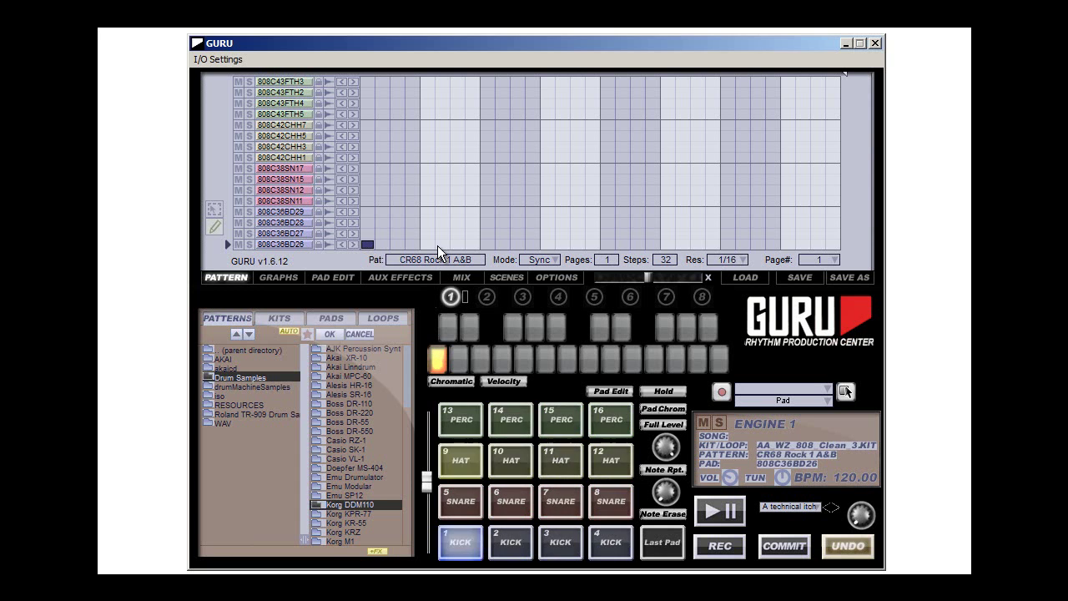
{"action": "left_click", "coordinate": [428, 245]}
{"action": "left_click", "coordinate": [487, 245]}
{"action": "left_click", "coordinate": [547, 244]}
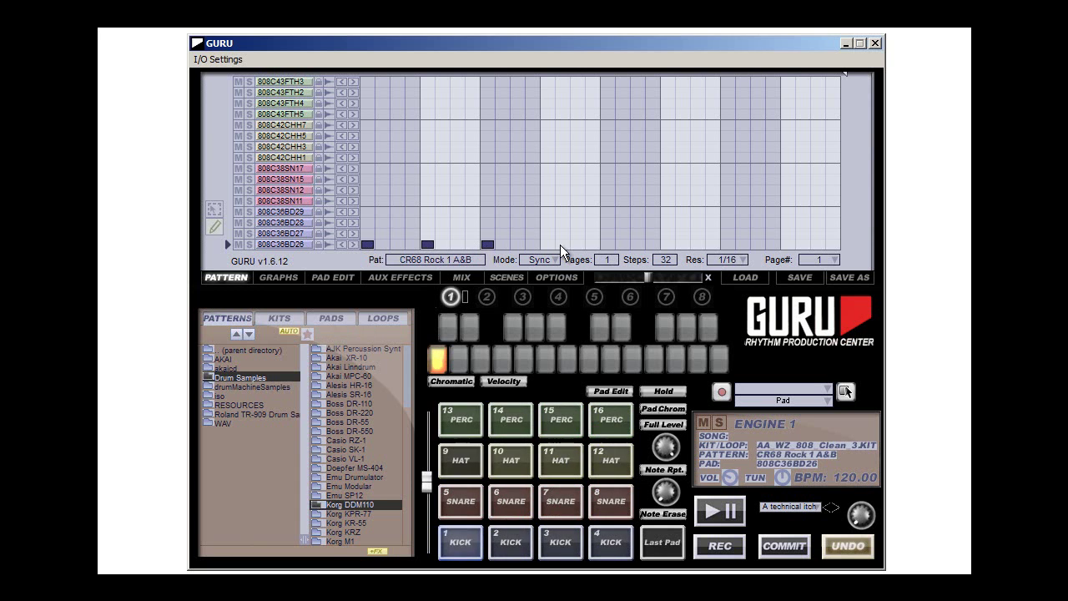
{"action": "left_click", "coordinate": [607, 244]}
{"action": "left_click", "coordinate": [671, 245]}
{"action": "left_click", "coordinate": [730, 244]}
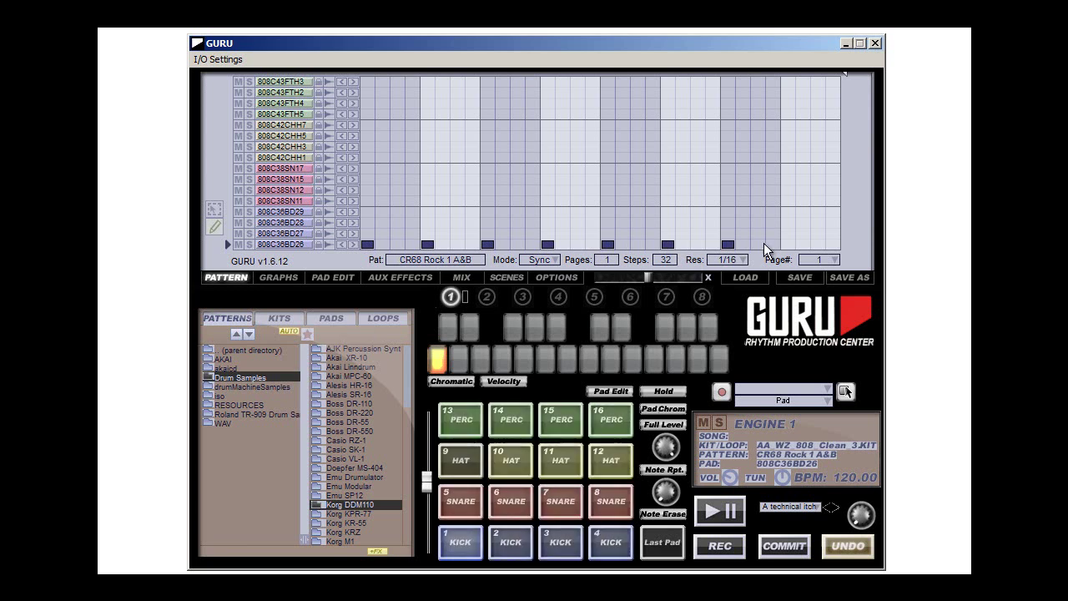
{"action": "left_click", "coordinate": [789, 245]}
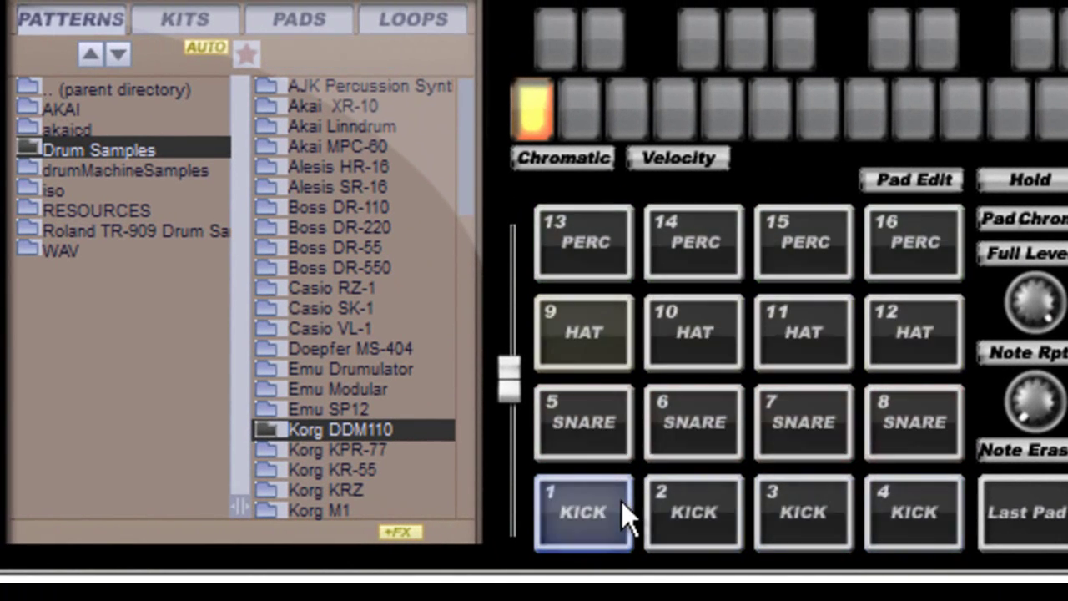
Browse the single-pad samples to Alesis HR-16 and preview Conga L, Open Hat, Shaker and Snaredrum
{"action": "left_click", "coordinate": [292, 53]}
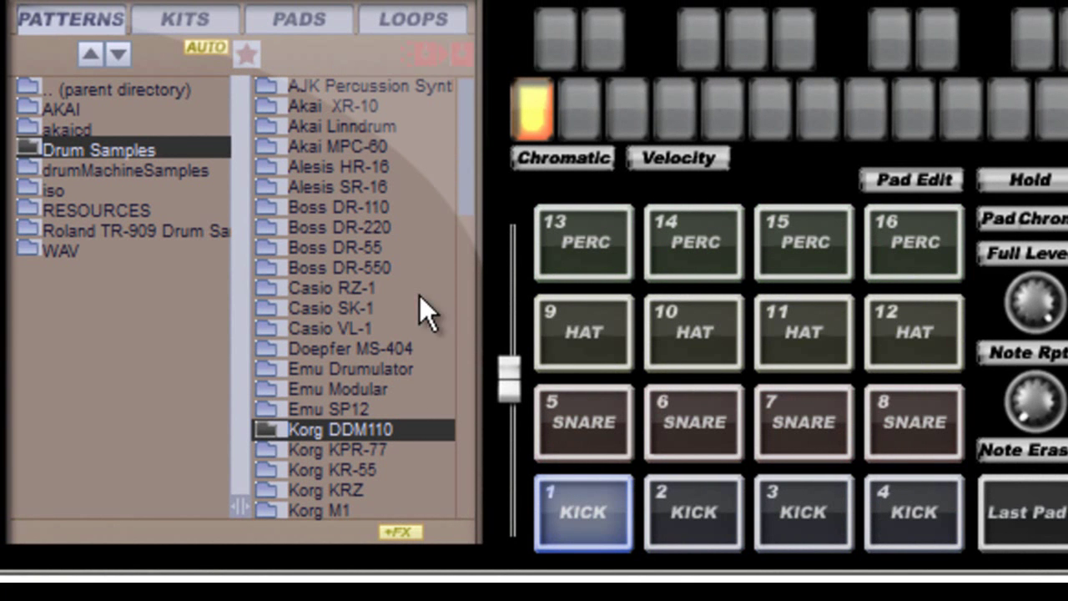
{"action": "left_click", "coordinate": [361, 207]}
{"action": "left_click", "coordinate": [109, 250]}
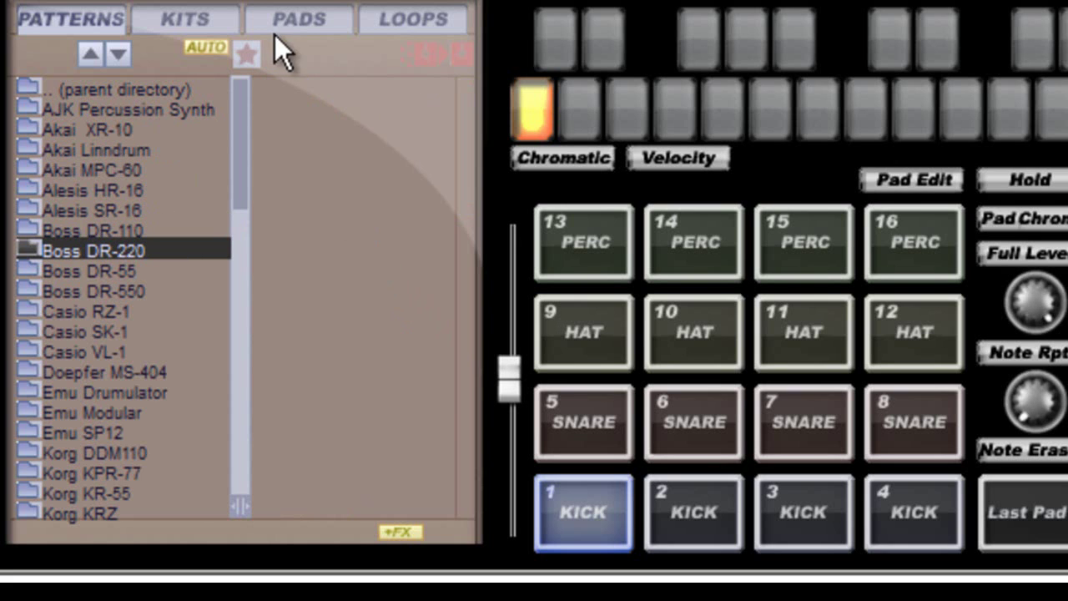
{"action": "left_click", "coordinate": [286, 10]}
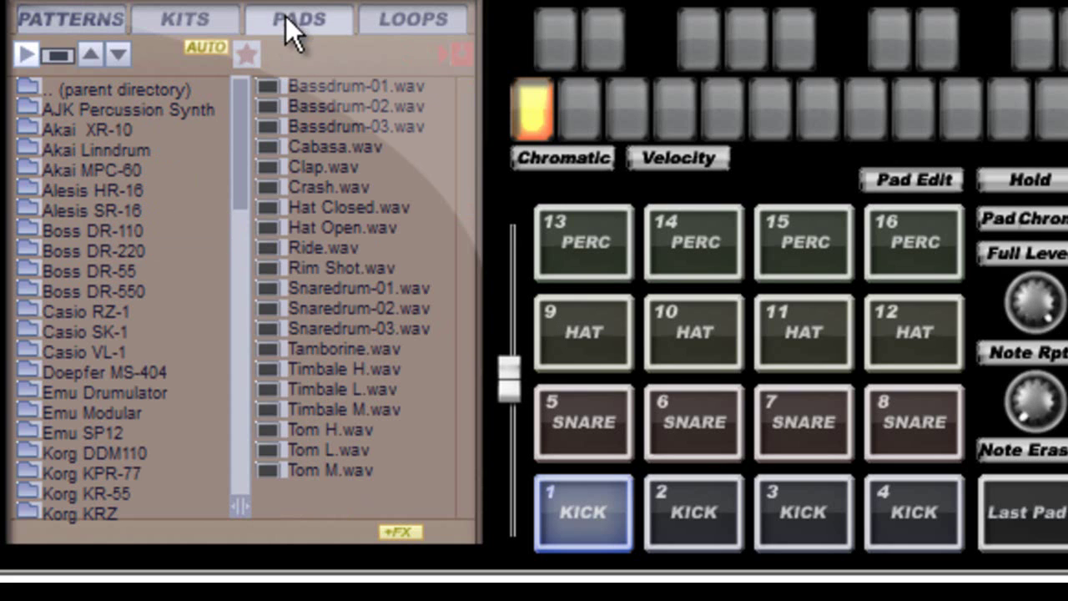
{"action": "left_click", "coordinate": [131, 190]}
{"action": "left_click", "coordinate": [312, 229]}
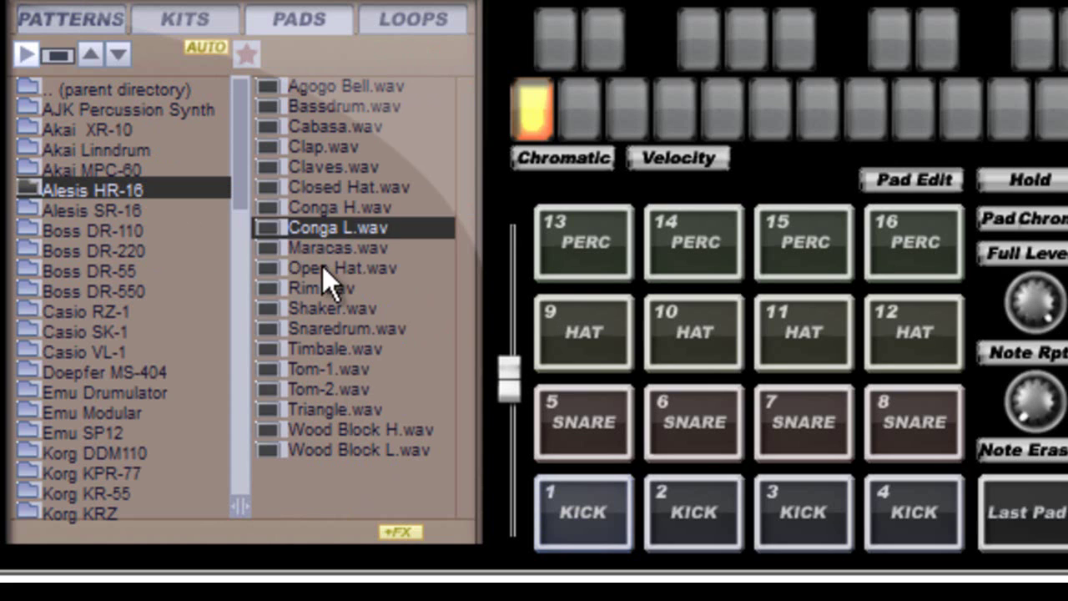
{"action": "left_click", "coordinate": [322, 267]}
{"action": "left_click", "coordinate": [326, 308]}
{"action": "left_click", "coordinate": [328, 329]}
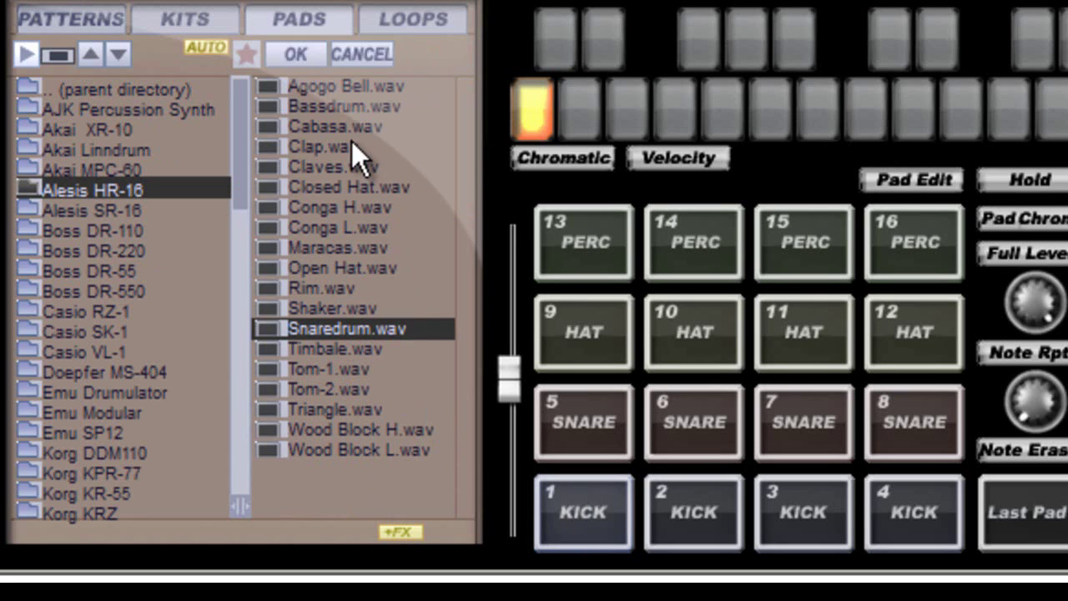
Load Alesis HR-16 Bassdrum.wav onto kick pad 1, audition it, and select snare pad 5
{"action": "left_click", "coordinate": [350, 106]}
{"action": "left_click", "coordinate": [573, 499]}
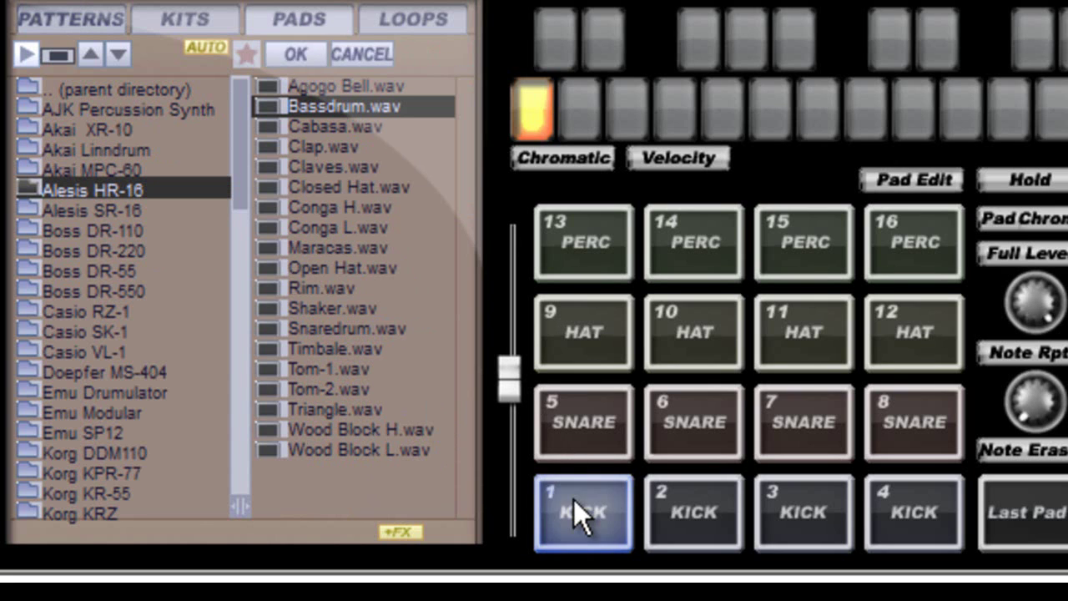
{"action": "left_click", "coordinate": [576, 502]}
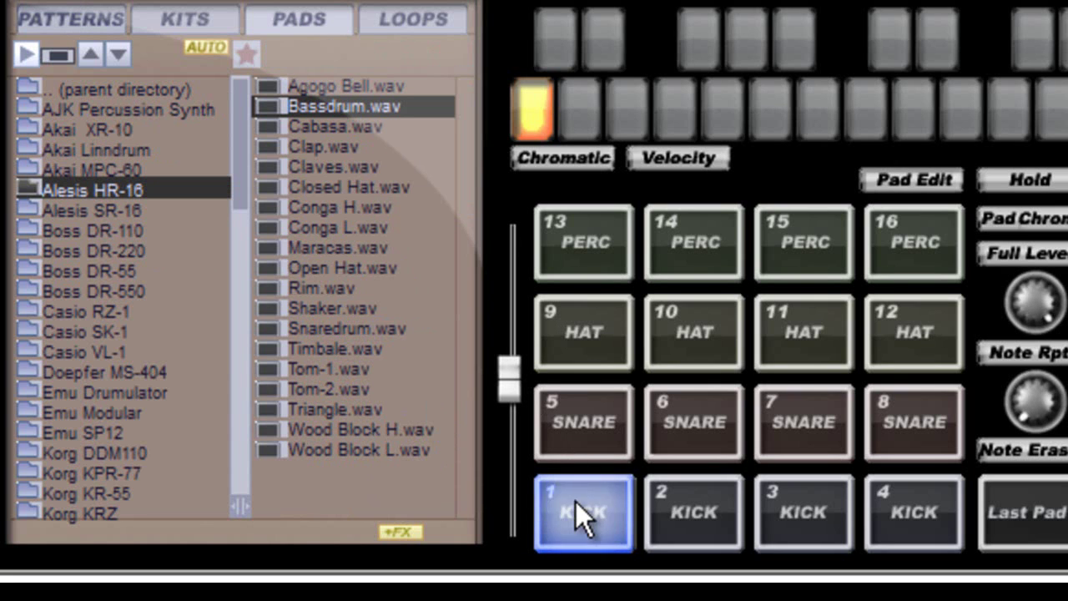
{"action": "left_click", "coordinate": [590, 420]}
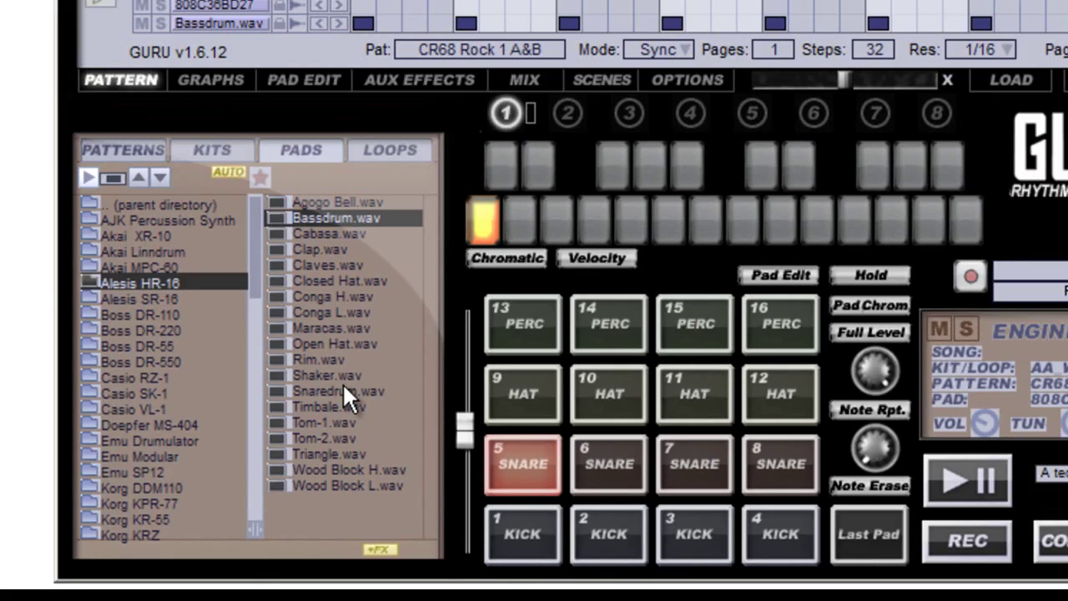
Load Snaredrum.wav onto pad 5 and program snare hits on steps 5, 13, 14, 15, 21 and 29
{"action": "left_click", "coordinate": [344, 391]}
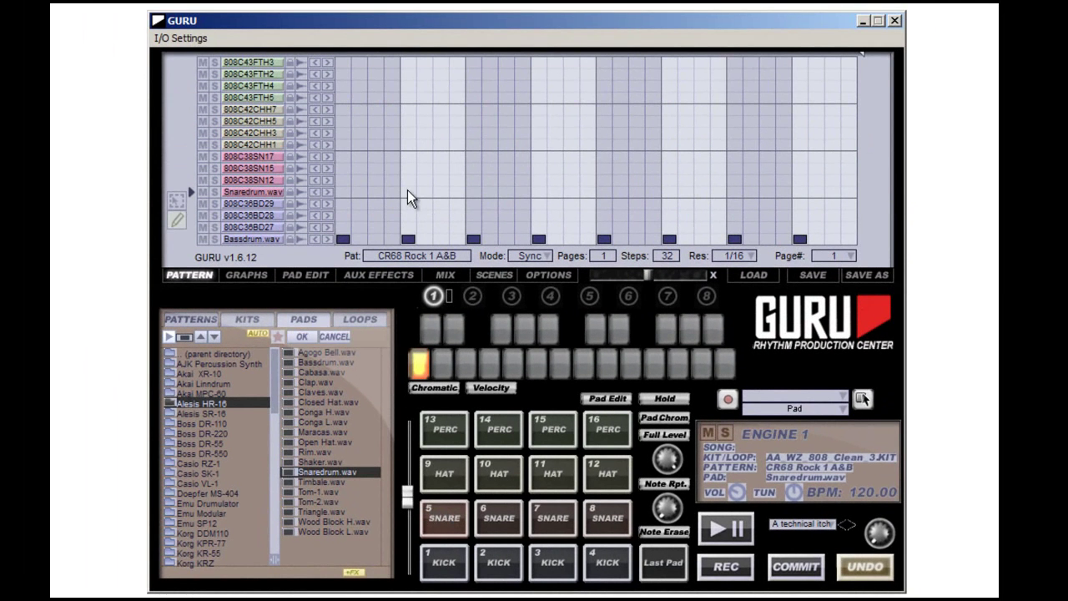
{"action": "left_click", "coordinate": [408, 193]}
{"action": "left_click", "coordinate": [539, 192]}
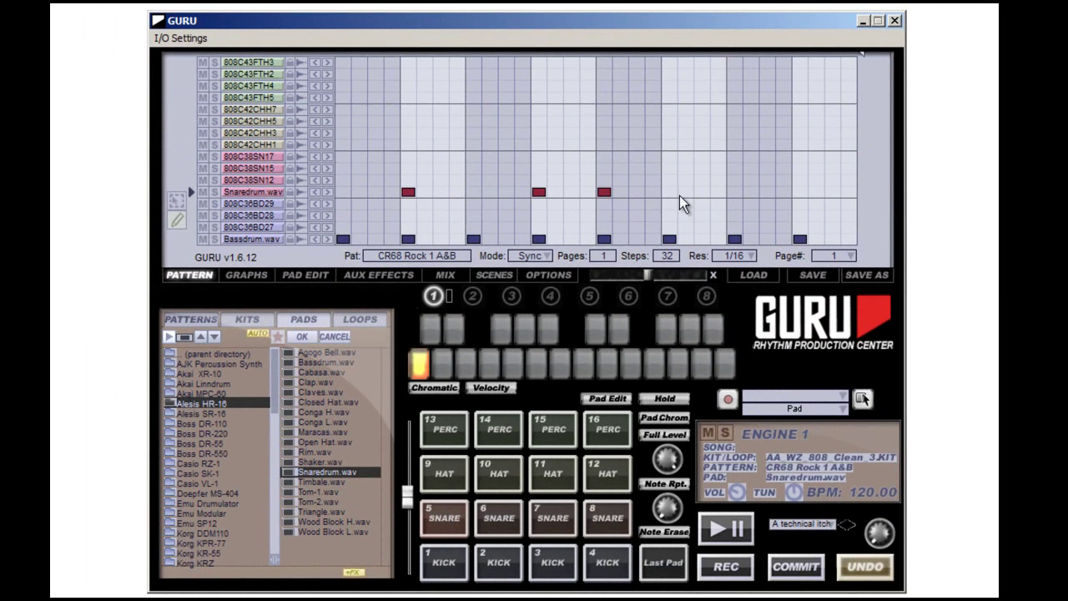
{"action": "left_click", "coordinate": [734, 193]}
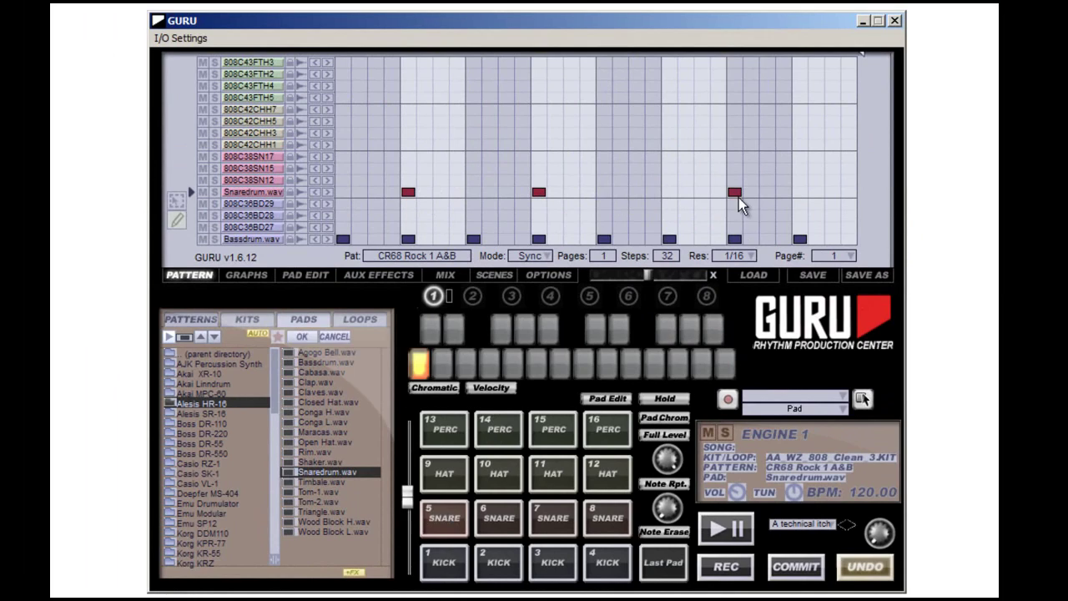
{"action": "left_click", "coordinate": [670, 192]}
{"action": "left_click", "coordinate": [735, 192]}
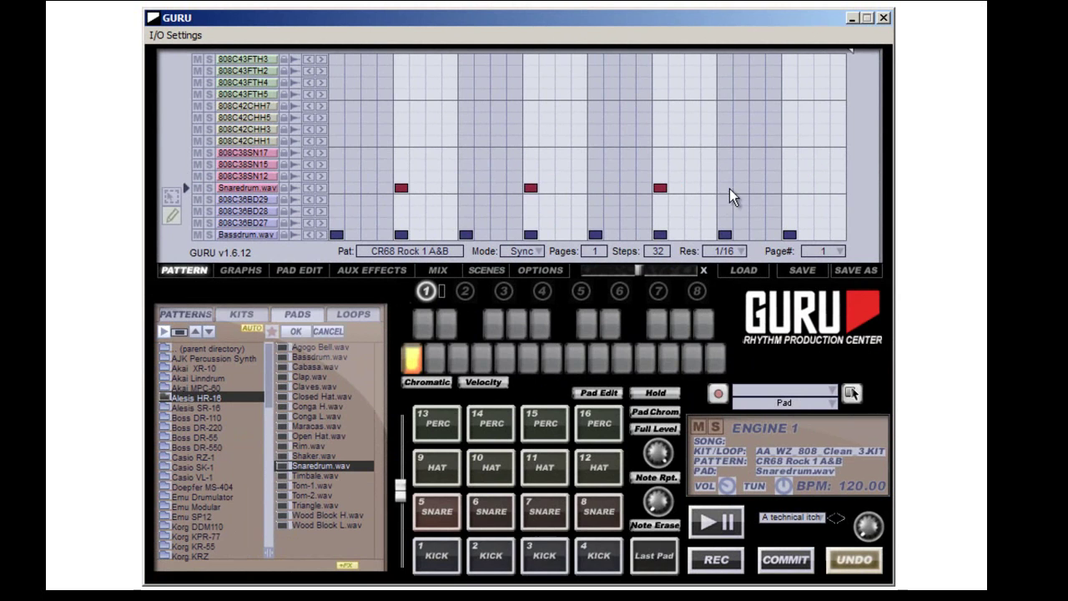
{"action": "left_click", "coordinate": [788, 189]}
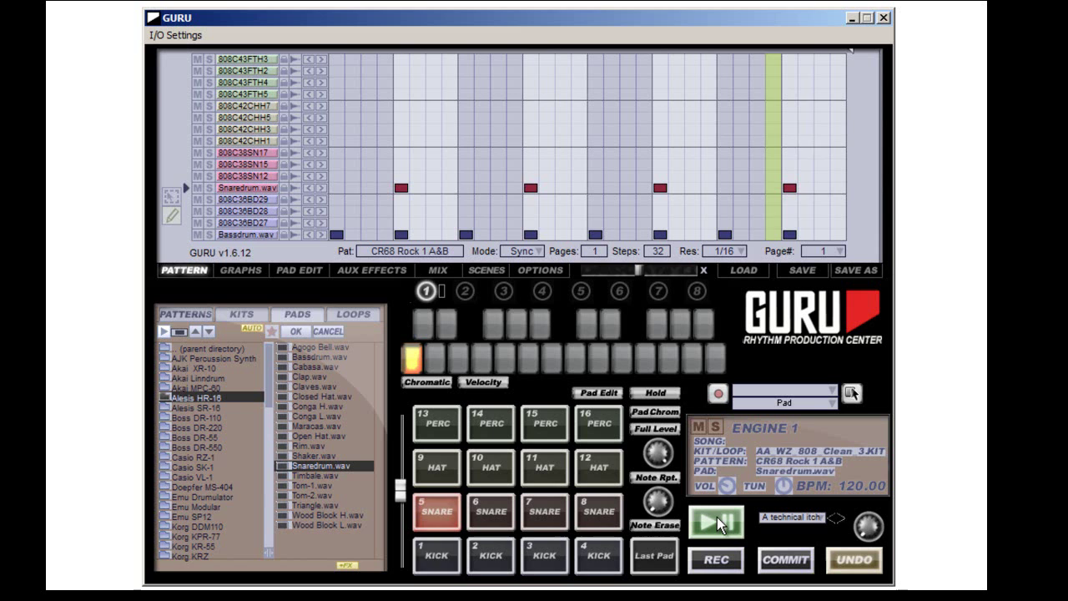
{"action": "left_click", "coordinate": [544, 188]}
{"action": "left_click", "coordinate": [564, 189]}
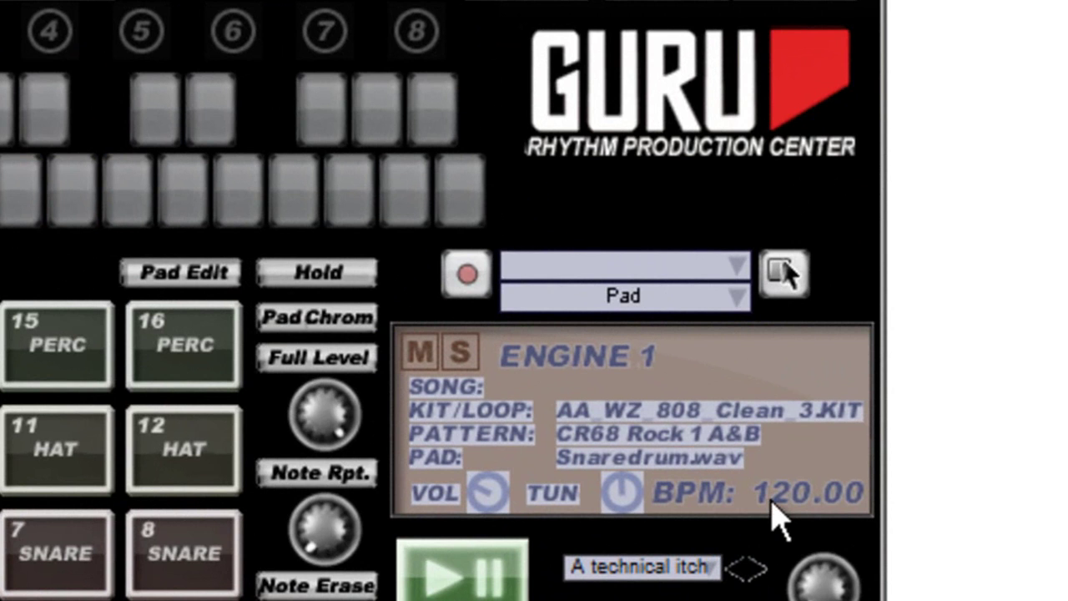
Lower the tempo from 120 to 101 BPM and audition the Meet my modem and NTV swing presets
{"action": "left_click_drag", "start_coordinate": [772, 490], "coordinate": [789, 600]}
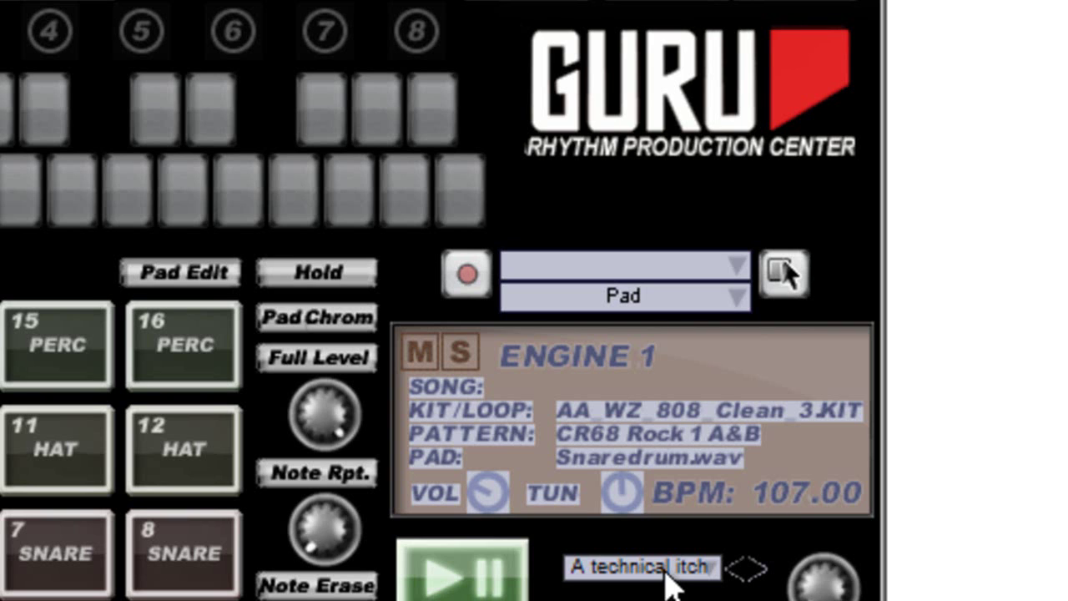
{"action": "left_click_drag", "start_coordinate": [787, 489], "coordinate": [787, 571]}
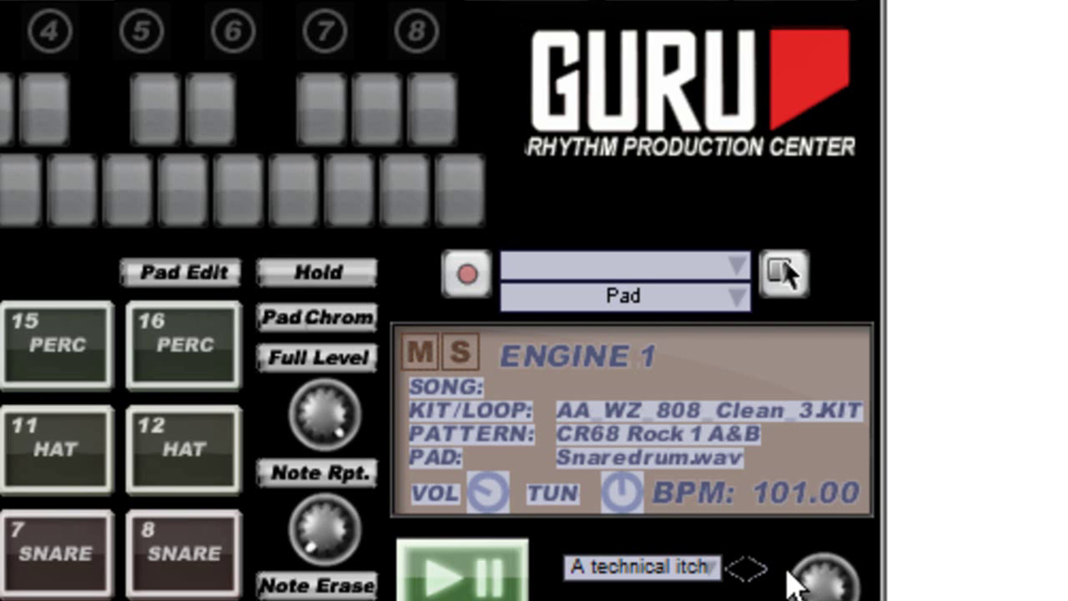
{"action": "left_click", "coordinate": [675, 569]}
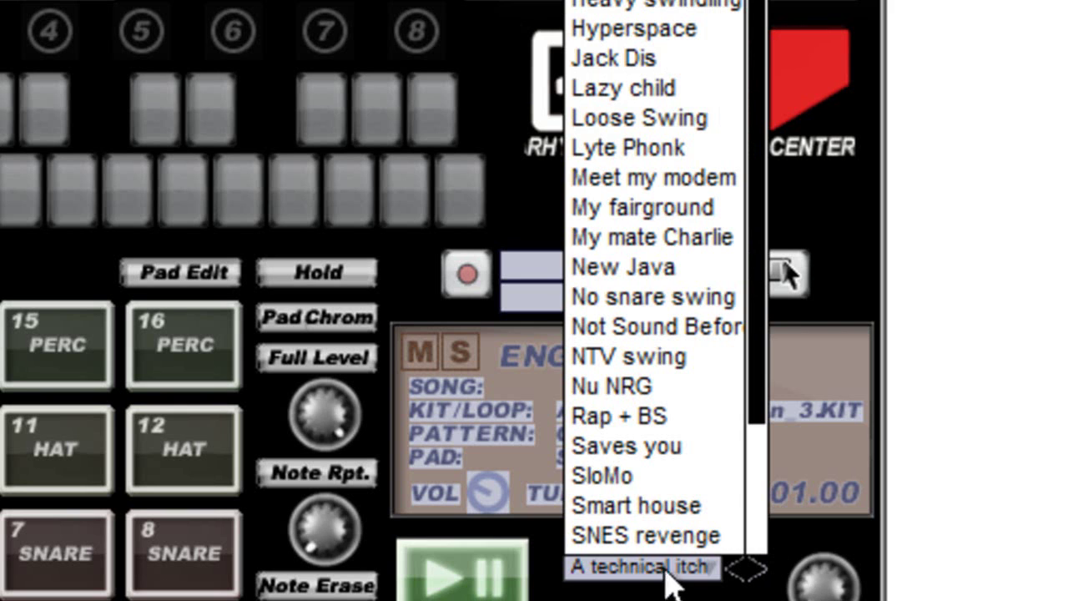
{"action": "left_click", "coordinate": [649, 178]}
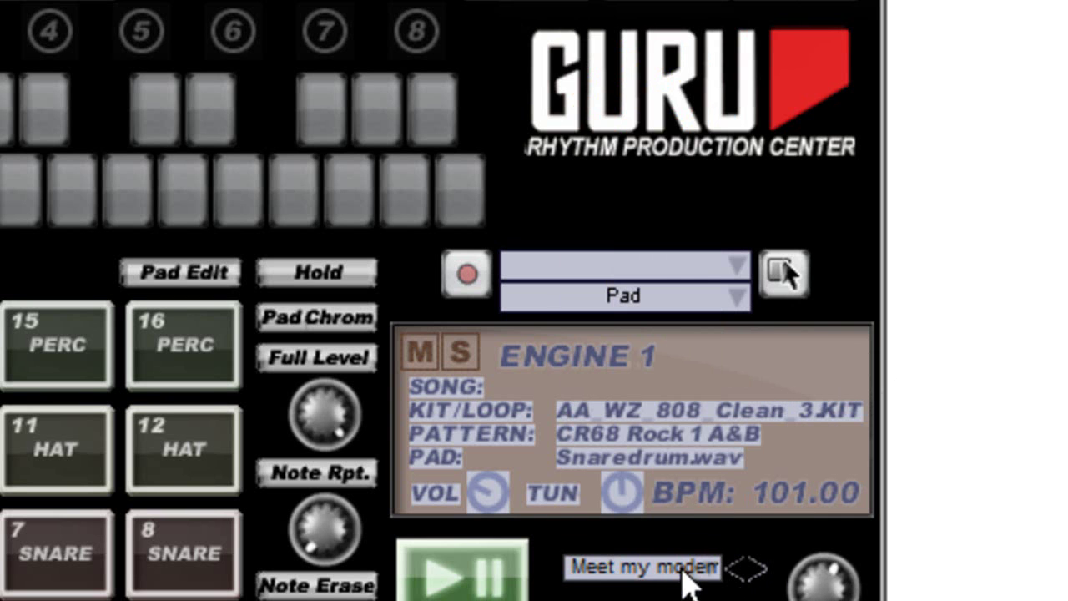
{"action": "left_click", "coordinate": [684, 564]}
{"action": "left_click", "coordinate": [661, 361]}
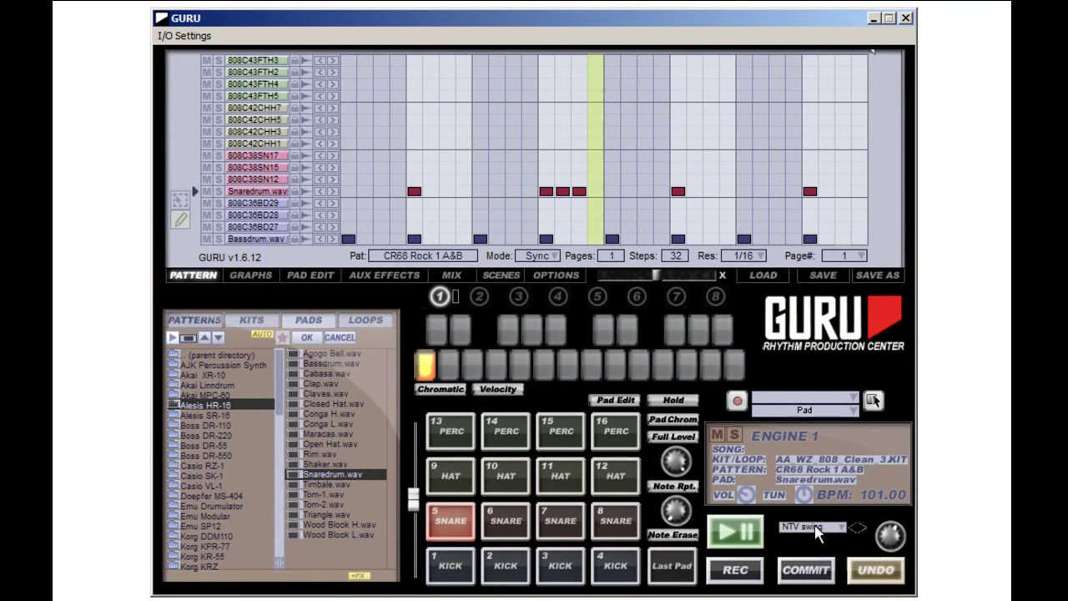
Try the Smart house swing preset, then settle on the Loose Swing groove
{"action": "left_click", "coordinate": [847, 568]}
{"action": "left_click", "coordinate": [821, 501]}
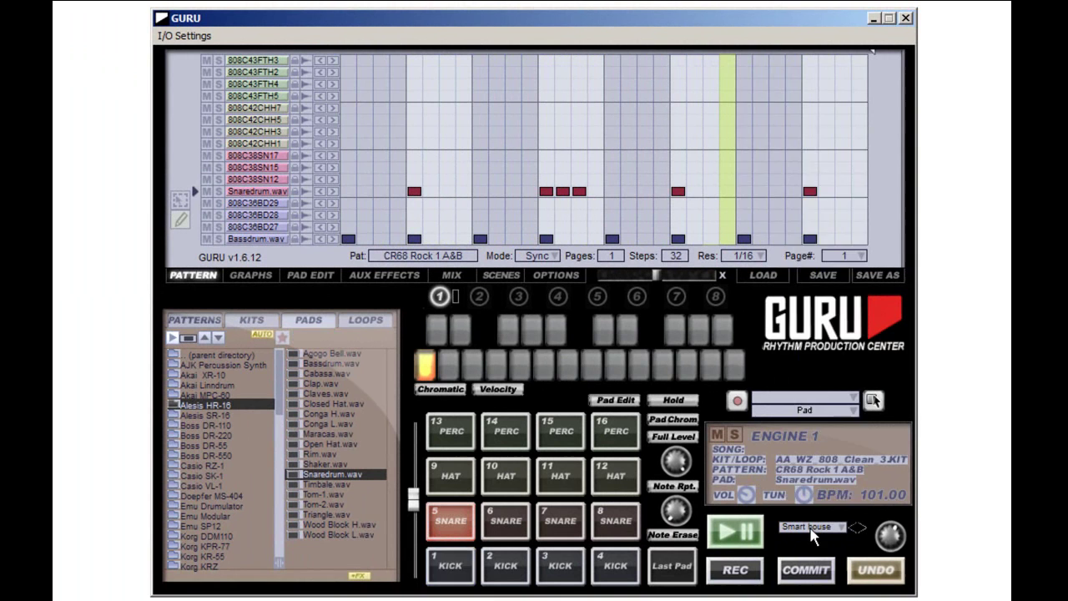
{"action": "left_click", "coordinate": [811, 524]}
{"action": "left_click", "coordinate": [810, 333]}
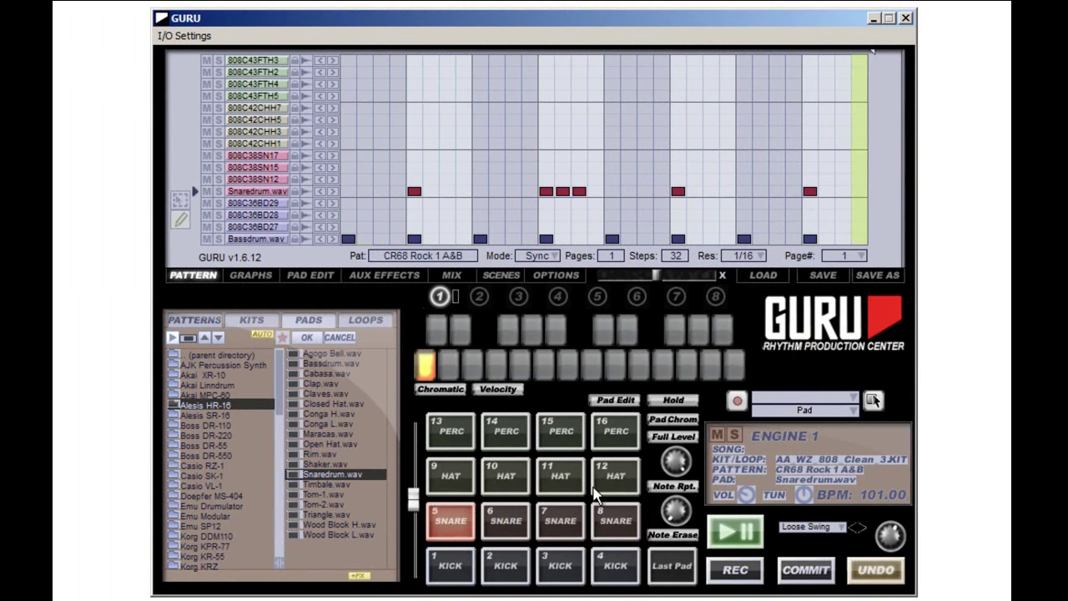
Load Closed Hat.wav onto pad 9 and add closed-hat hits on steps 1, 3, 5 and 7
{"action": "left_click", "coordinate": [458, 488]}
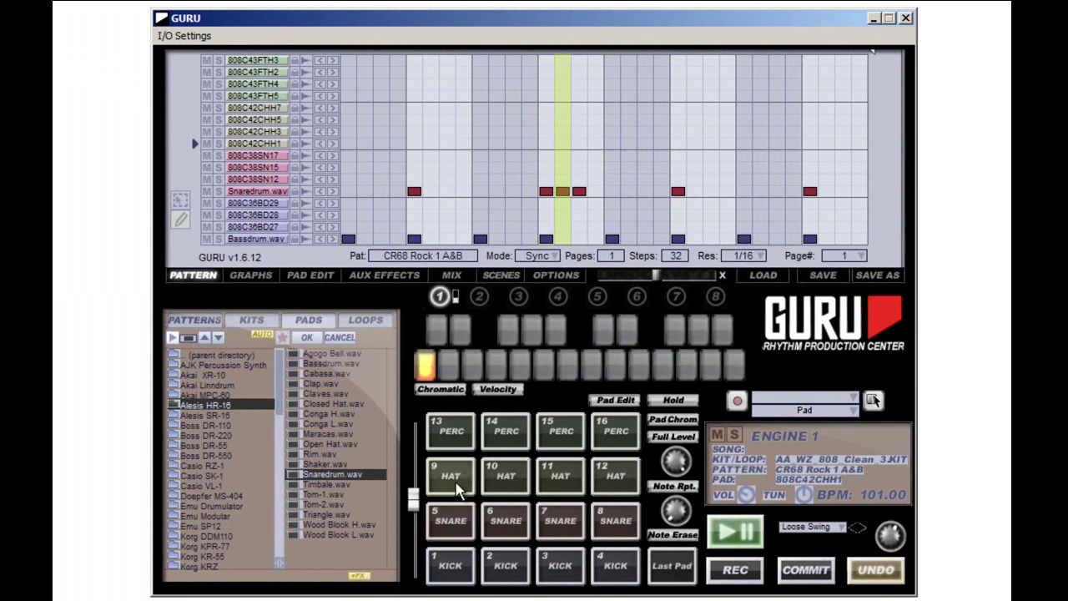
{"action": "double_click", "coordinate": [342, 402]}
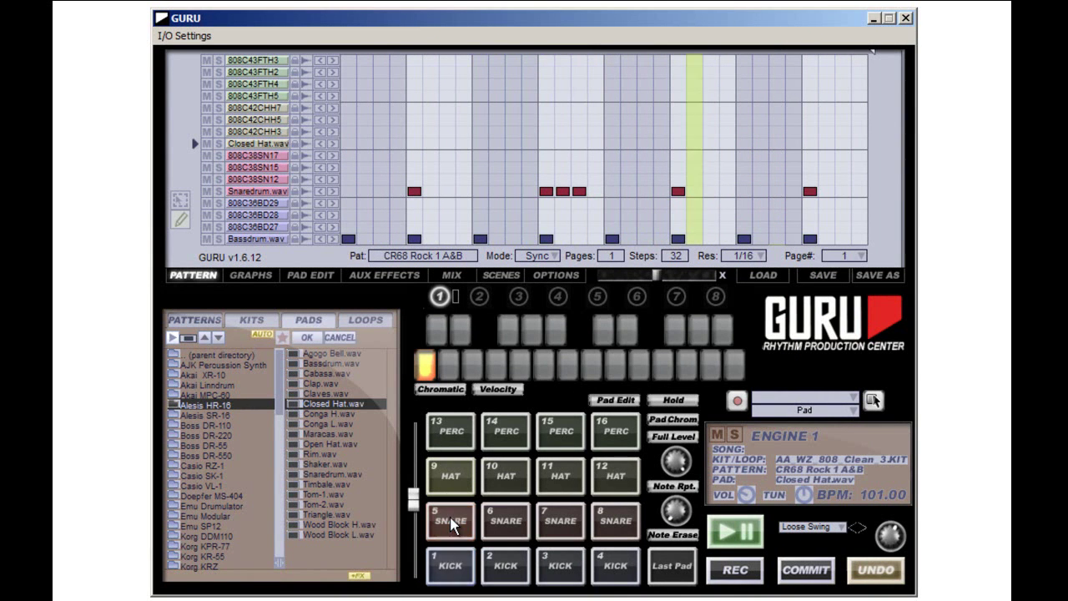
{"action": "left_click", "coordinate": [348, 145]}
{"action": "left_click", "coordinate": [382, 144]}
{"action": "left_click", "coordinate": [414, 144]}
{"action": "left_click", "coordinate": [448, 145]}
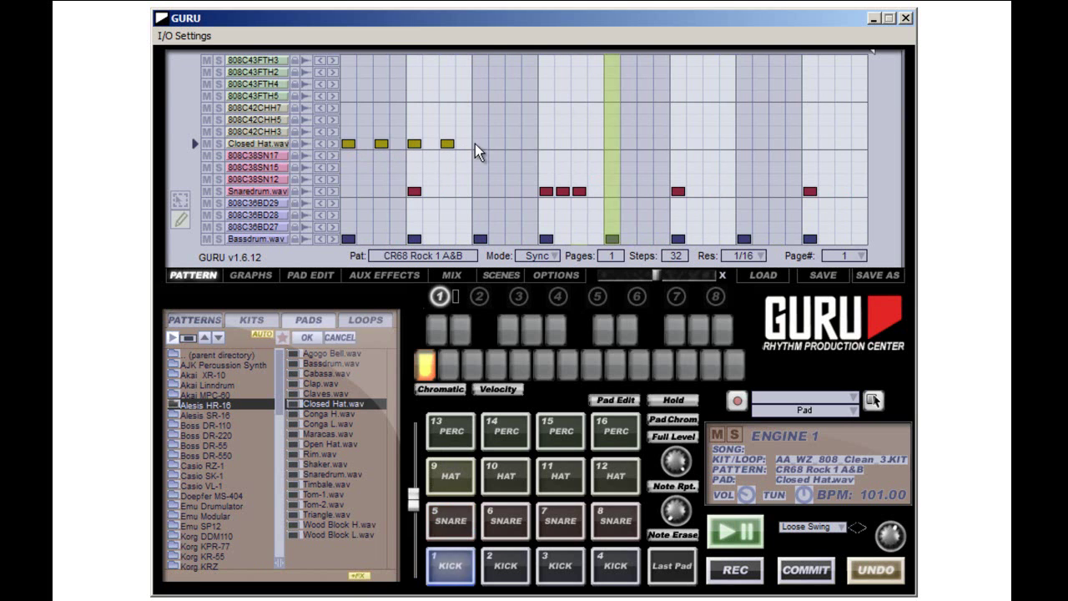
Add closed-hat hits on steps 11 and 13 plus a consecutive run on steps 17–24
{"action": "left_click", "coordinate": [513, 144]}
{"action": "left_click", "coordinate": [546, 144]}
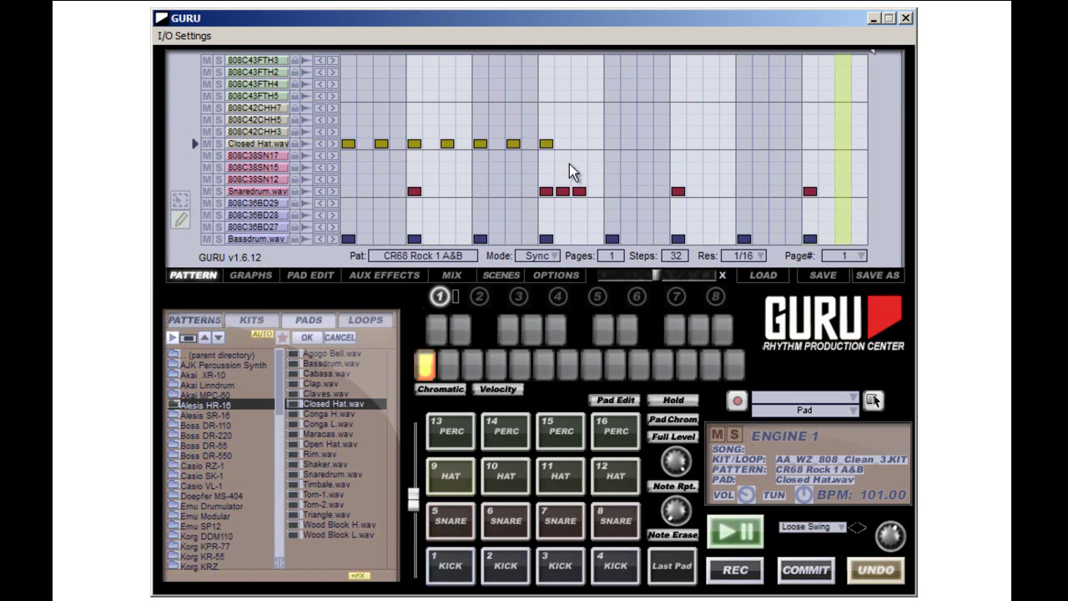
{"action": "left_click_drag", "start_coordinate": [613, 144], "coordinate": [792, 144]}
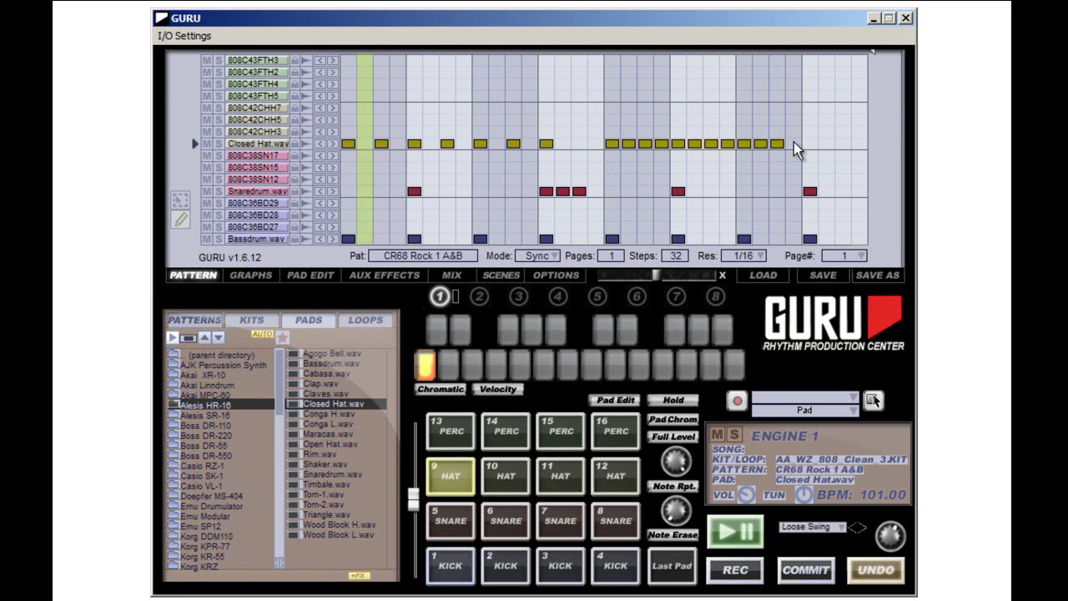
{"action": "mouse_move", "coordinate": [794, 142]}
{"action": "left_mouse_down"}
{"action": "mouse_move", "coordinate": [608, 141]}
{"action": "mouse_move", "coordinate": [723, 144]}
{"action": "left_mouse_up"}
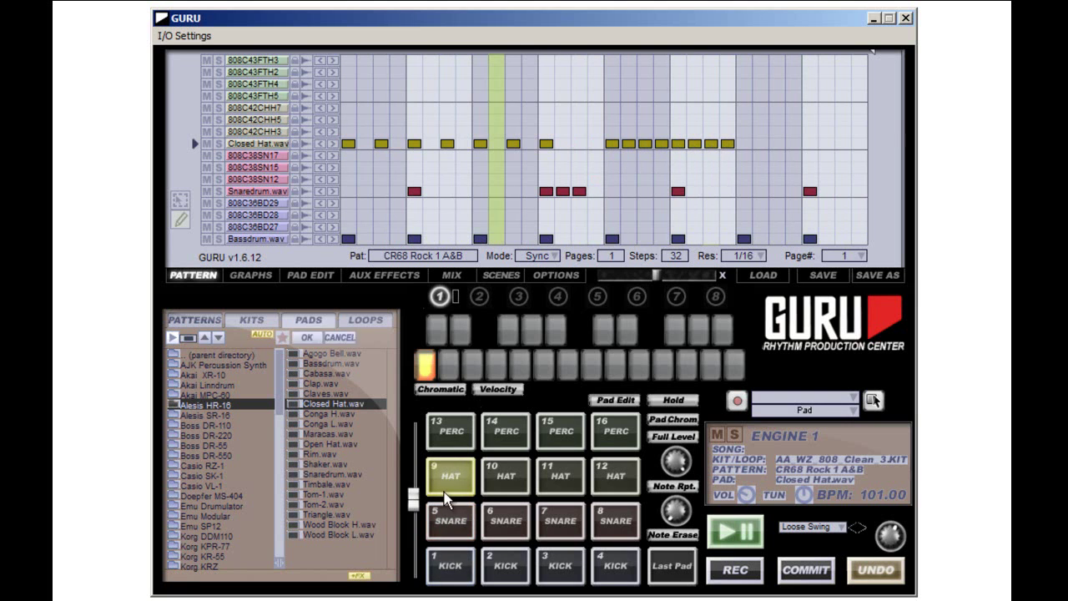
Trim the Closed Hat.wav sample's end point and move its start to the waveform onset
{"action": "left_click", "coordinate": [310, 273]}
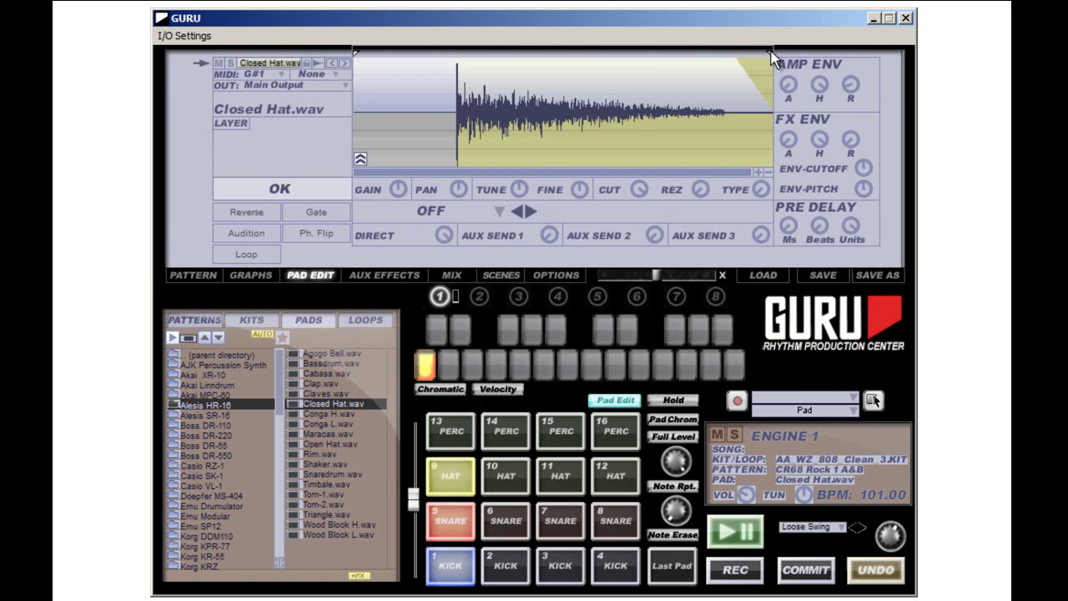
{"action": "left_click_drag", "start_coordinate": [769, 52], "coordinate": [719, 62]}
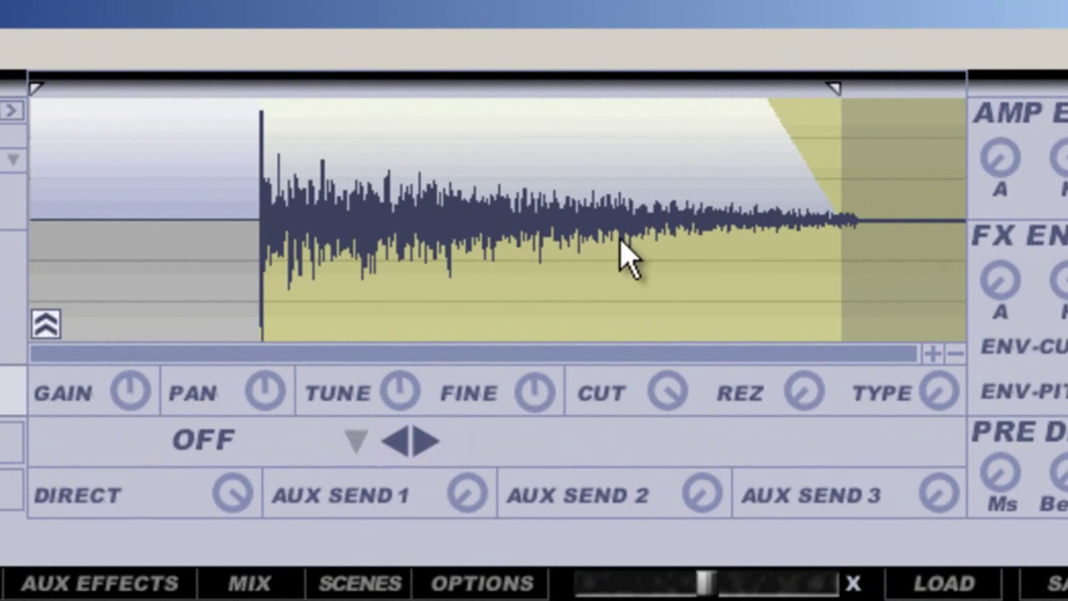
{"action": "left_click_drag", "start_coordinate": [35, 86], "coordinate": [259, 88]}
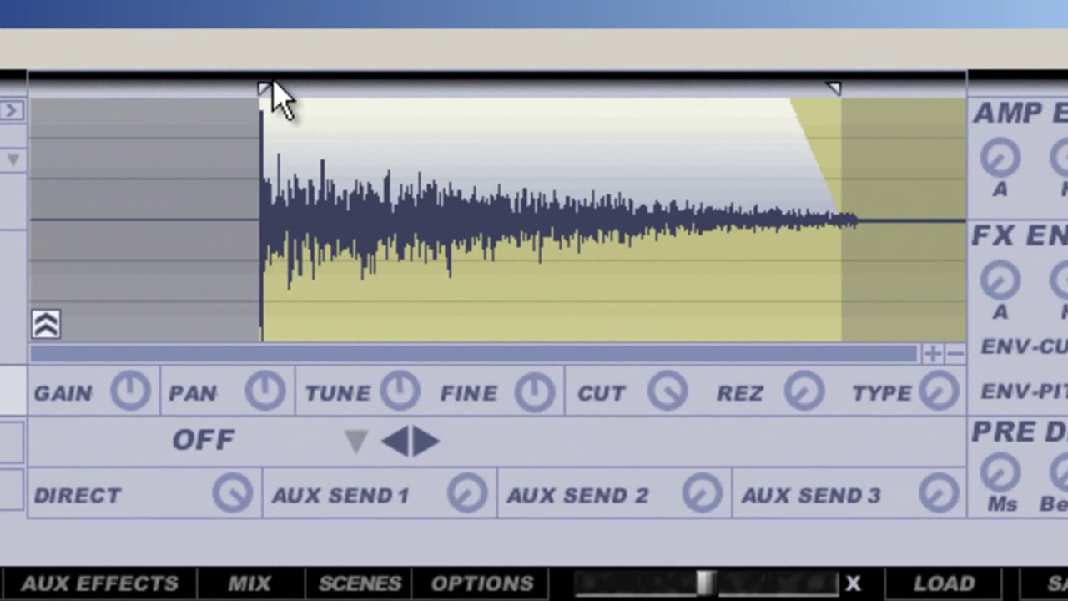
{"action": "mouse_move", "coordinate": [263, 89]}
{"action": "left_mouse_down"}
{"action": "mouse_move", "coordinate": [188, 87]}
{"action": "mouse_move", "coordinate": [308, 88]}
{"action": "mouse_move", "coordinate": [278, 115]}
{"action": "left_mouse_up"}
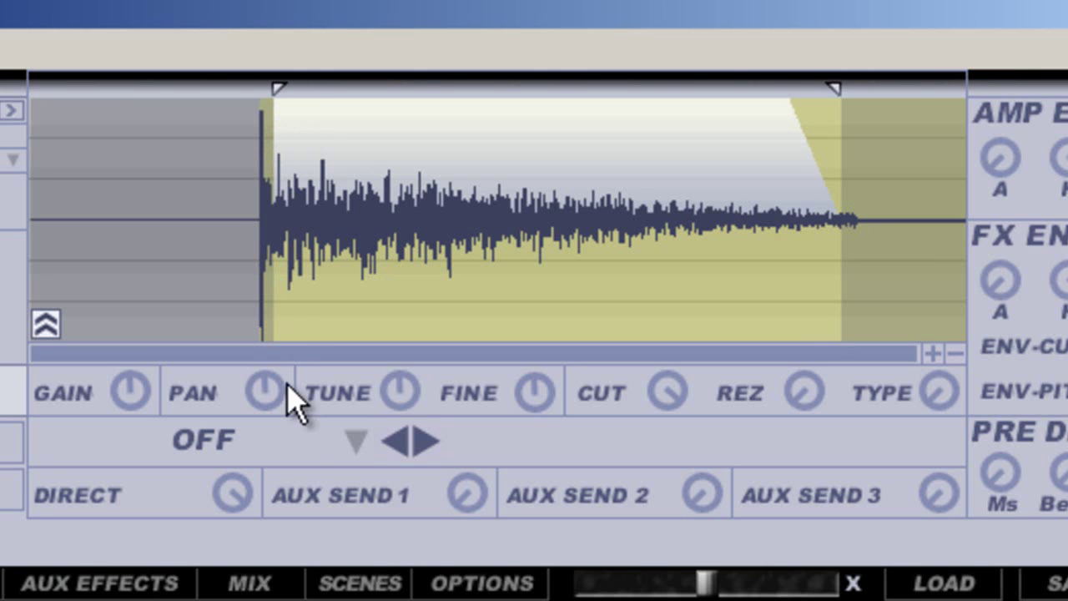
Give the closed hat a COMP-SF pad effect and adjust its aux send 3 level
{"action": "left_click", "coordinate": [355, 441]}
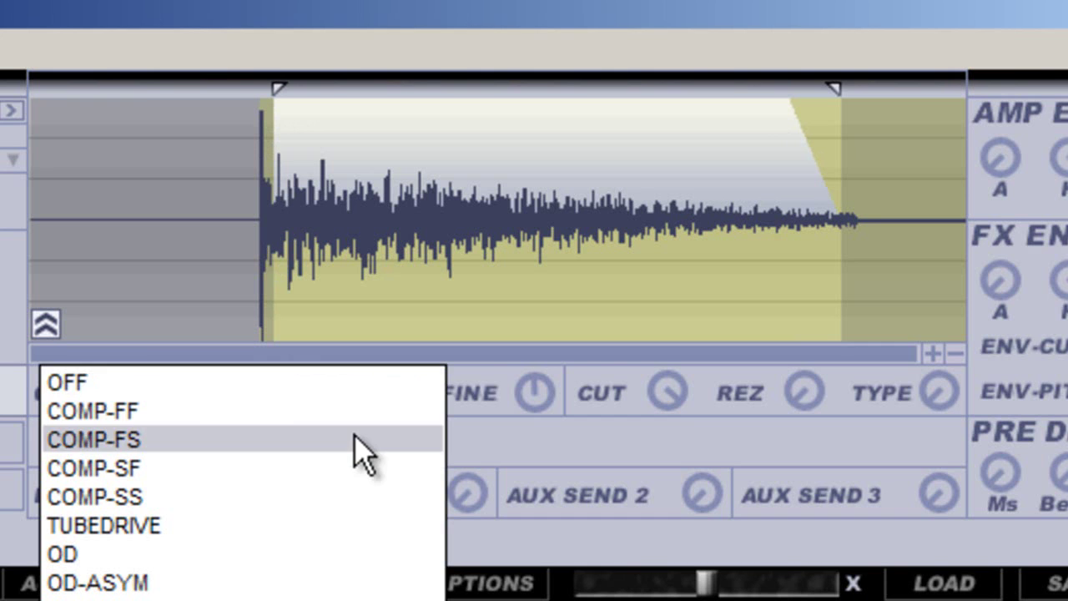
{"action": "left_click", "coordinate": [342, 477]}
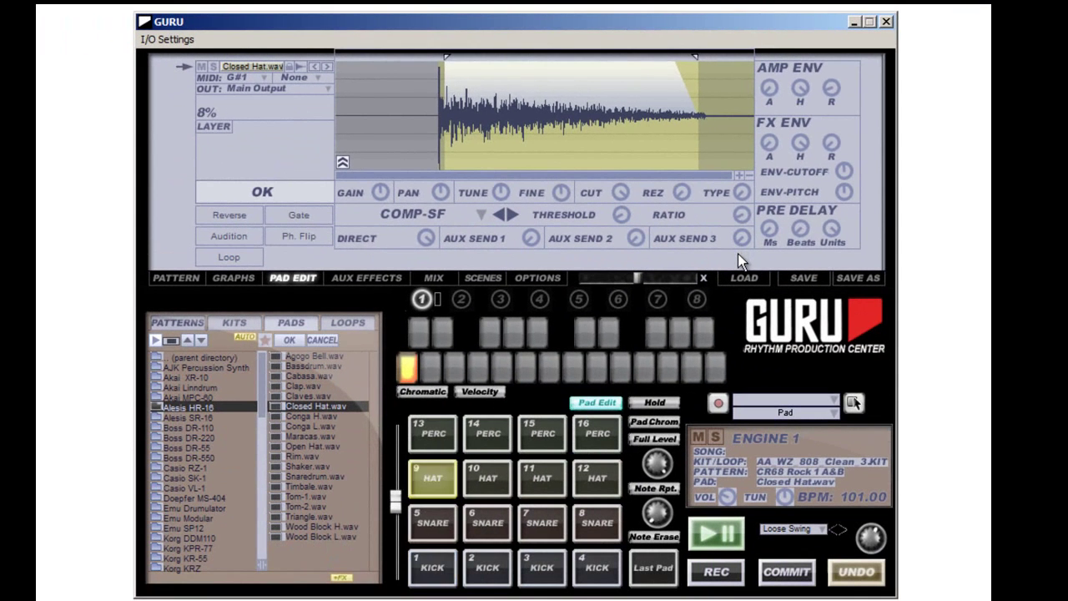
{"action": "mouse_move", "coordinate": [740, 236]}
{"action": "left_mouse_down"}
{"action": "mouse_move", "coordinate": [738, 182]}
{"action": "mouse_move", "coordinate": [740, 237]}
{"action": "left_mouse_up"}
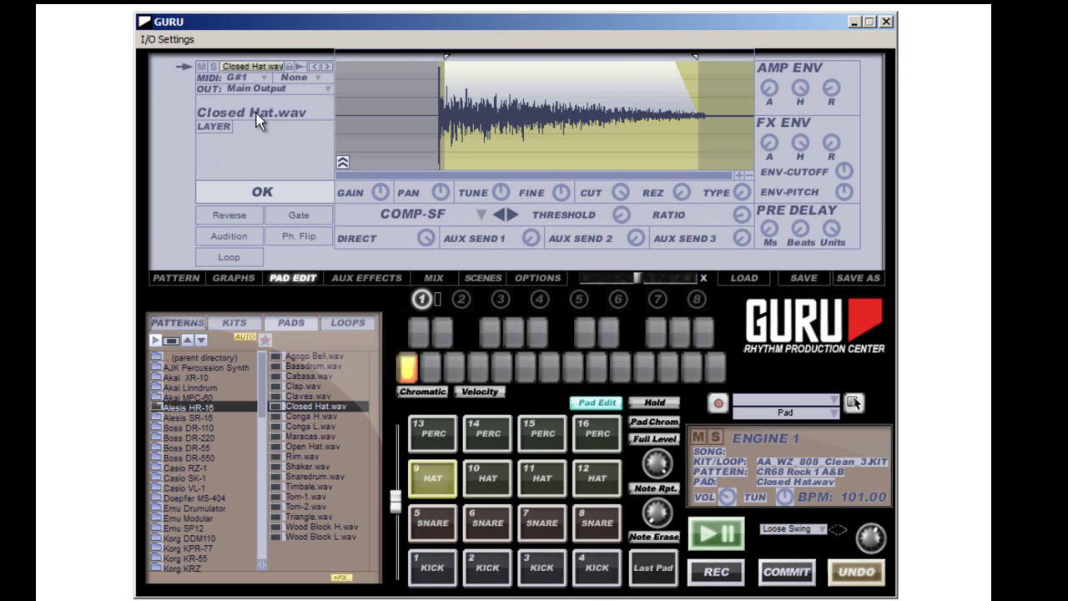
Load a Delay into the Engine 1 Aux 1 effect slot
{"action": "mouse_move", "coordinate": [736, 215]}
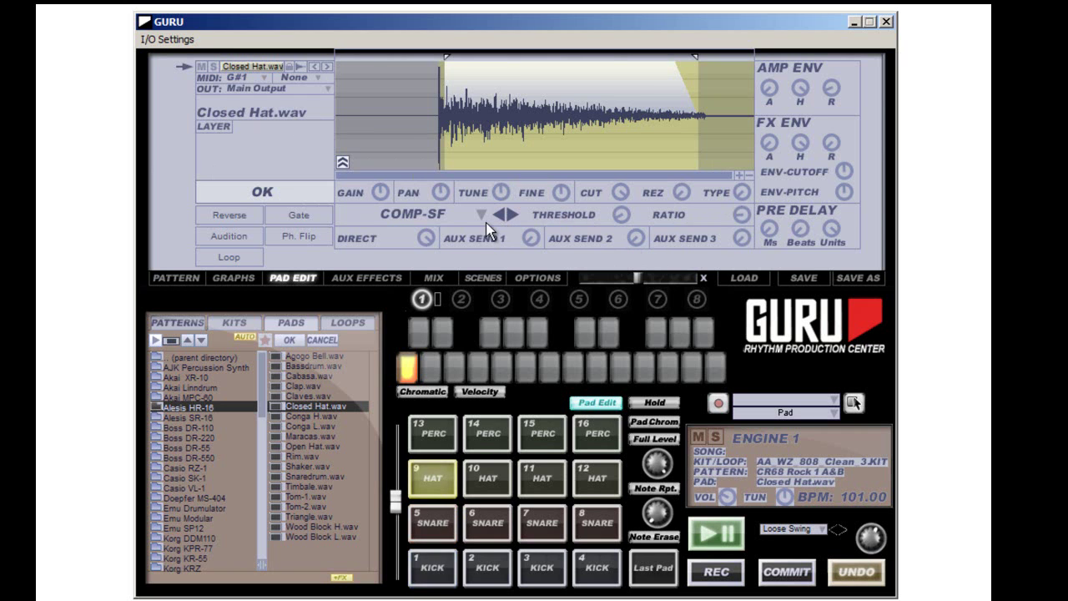
{"action": "left_click", "coordinate": [387, 276]}
{"action": "left_click", "coordinate": [318, 81]}
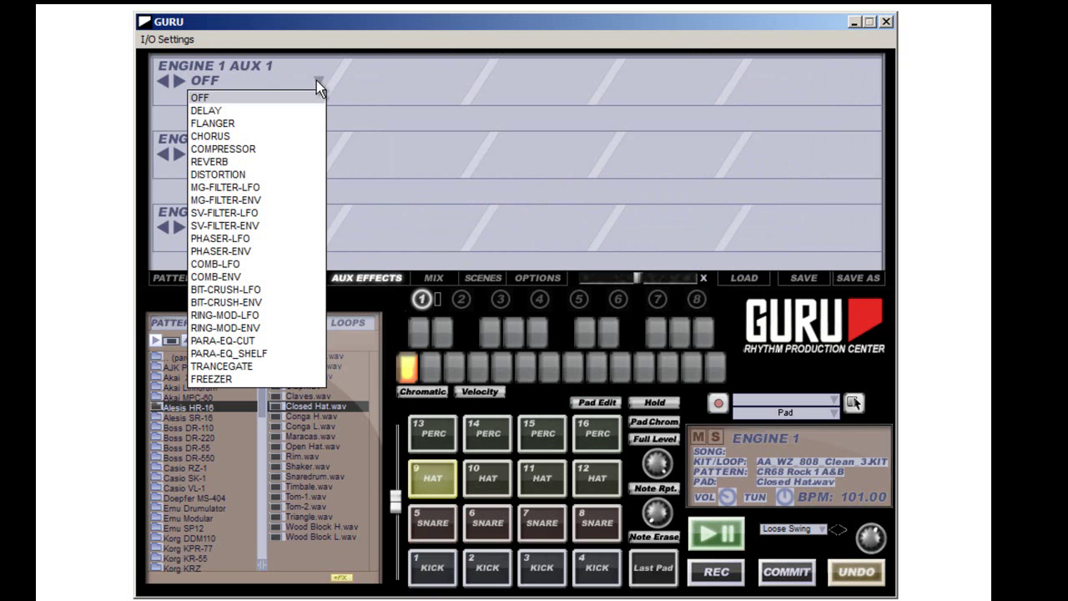
{"action": "left_click", "coordinate": [306, 109]}
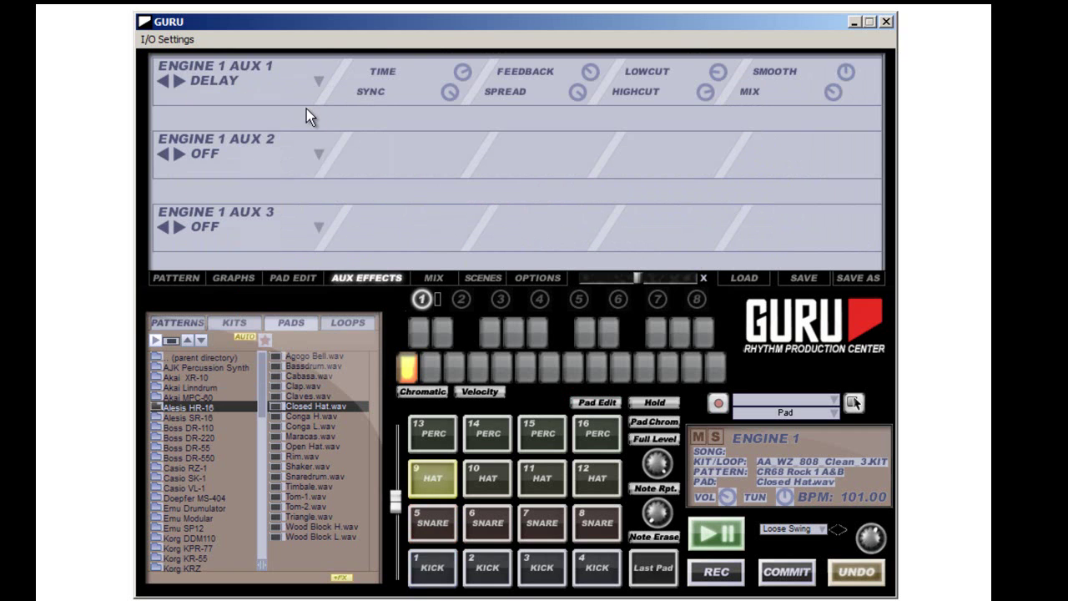
Raise the closed hat's AUX SEND 1 knob to feed the aux 1 delay
{"action": "left_click", "coordinate": [307, 278]}
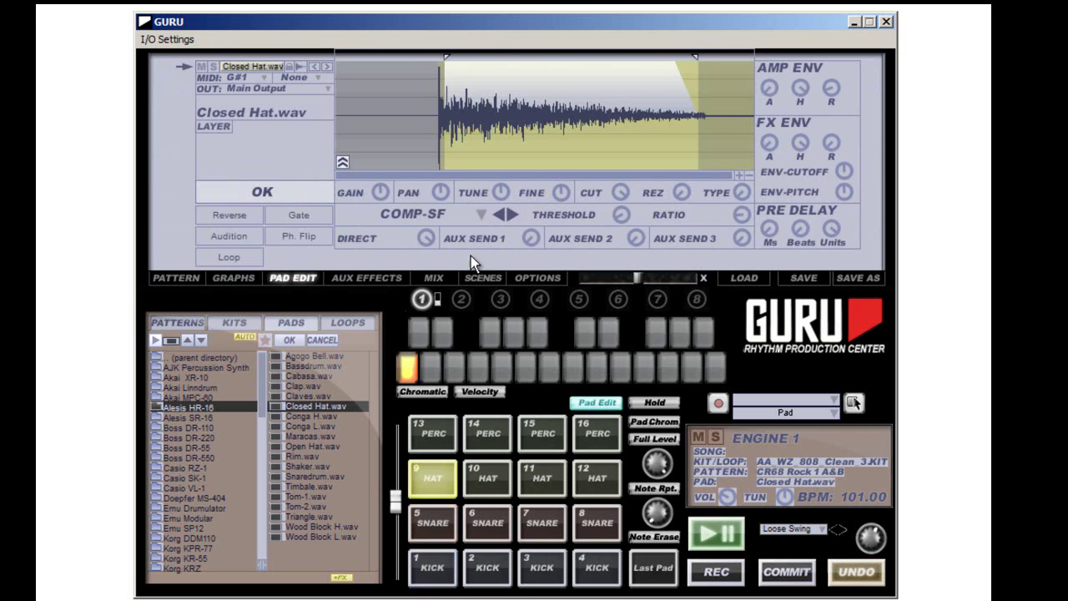
{"action": "left_click_drag", "start_coordinate": [529, 241], "coordinate": [530, 235]}
Scroll the Aux 1 Delay's mix to 69/31, then put a Reverb in the Aux 2 slot
{"action": "left_click", "coordinate": [373, 277]}
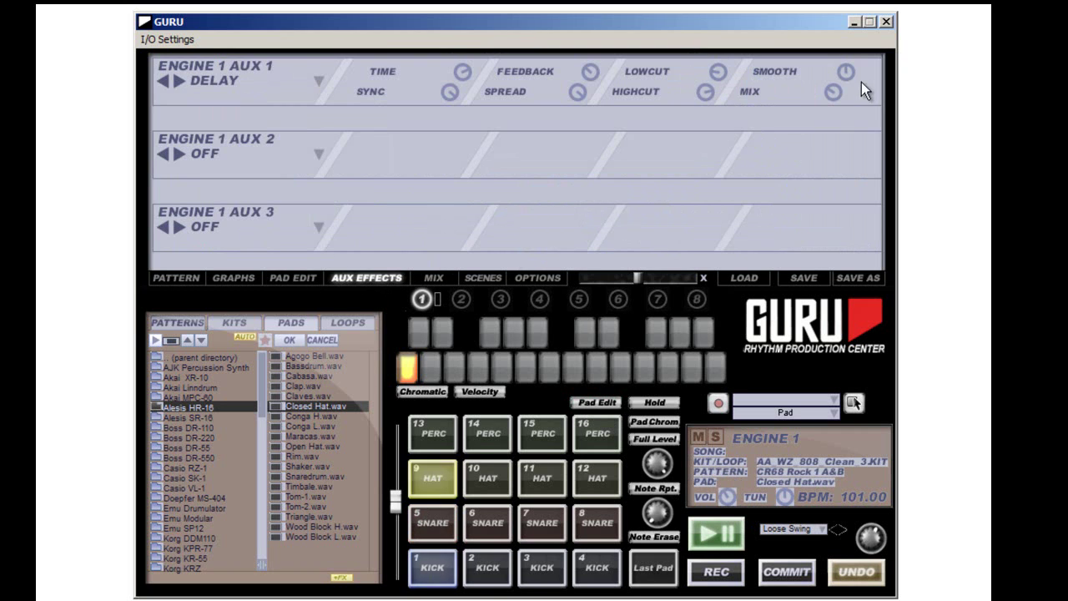
{"action": "mouse_move", "coordinate": [841, 74]}
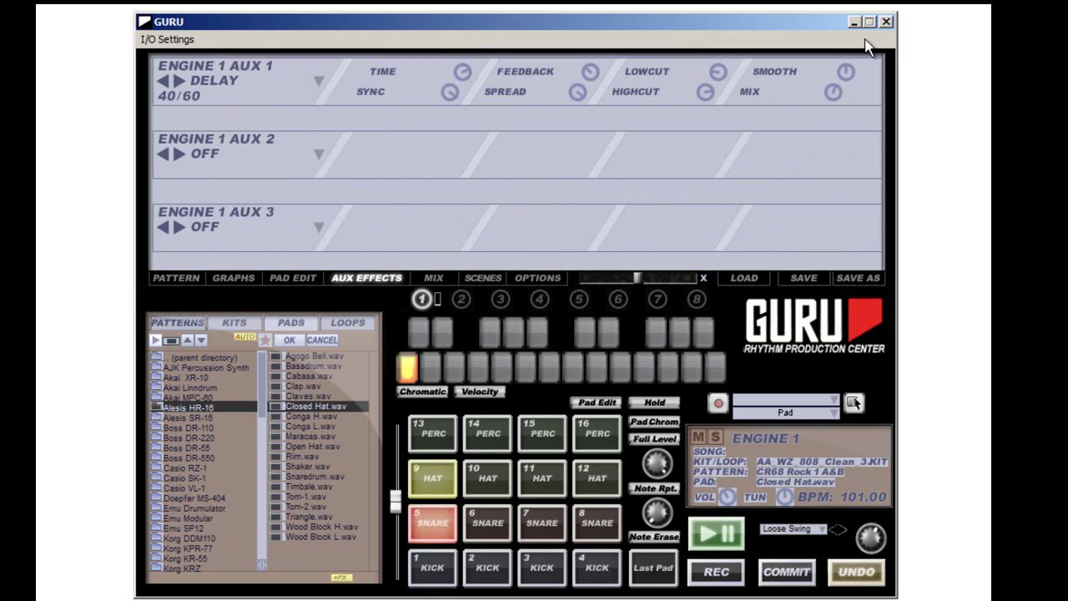
{"action": "scroll", "coordinate": [840, 73], "scroll_direction": "up", "scroll_amount": 2}
{"action": "scroll", "coordinate": [839, 73], "scroll_direction": "up", "scroll_amount": 3}
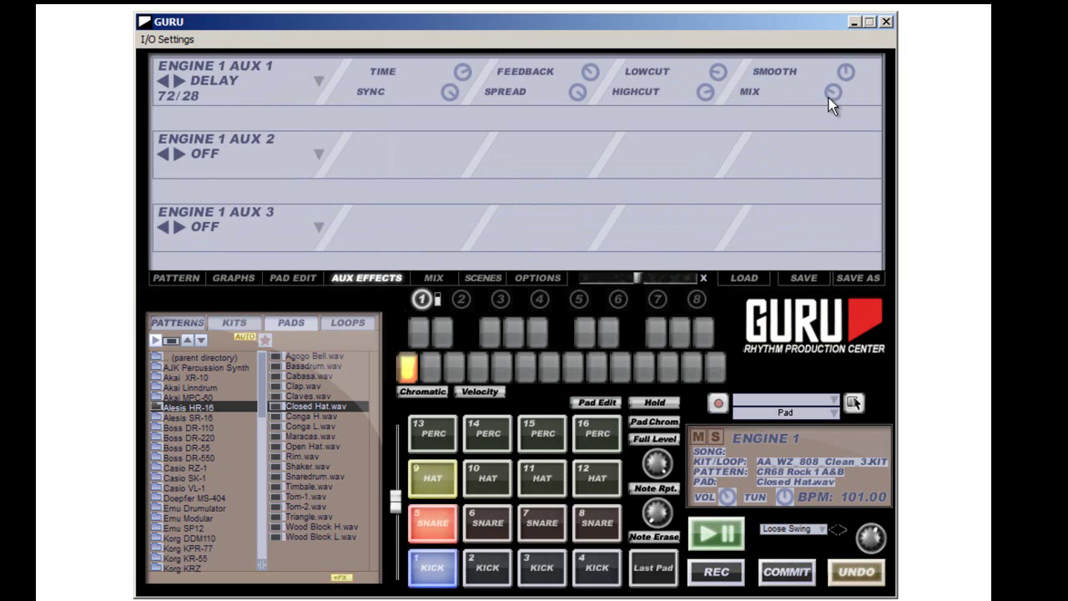
{"action": "scroll", "coordinate": [833, 96], "scroll_direction": "down", "scroll_amount": 2}
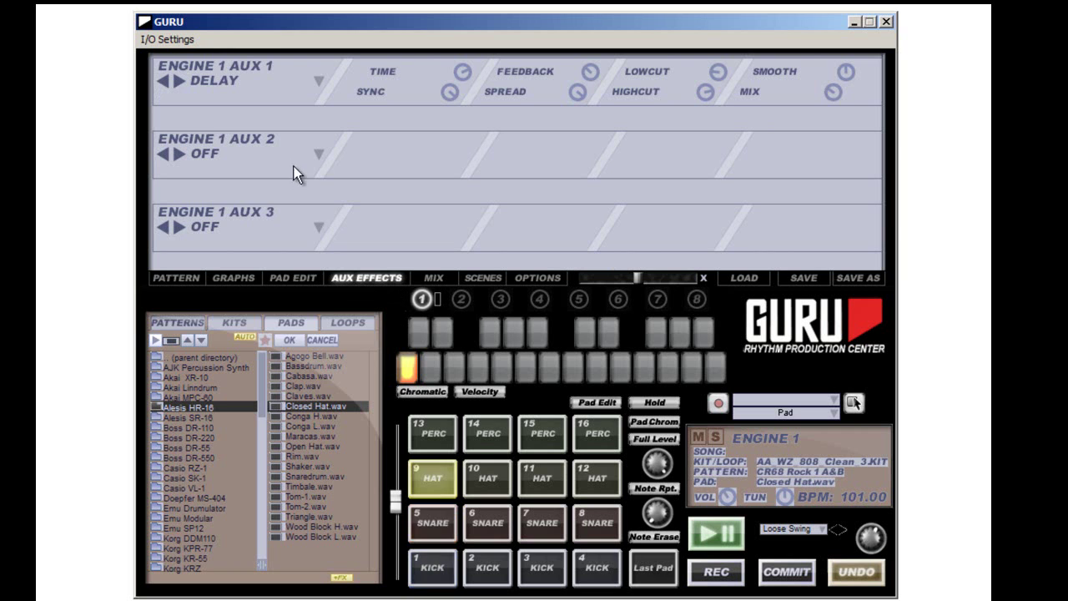
{"action": "left_click", "coordinate": [318, 154]}
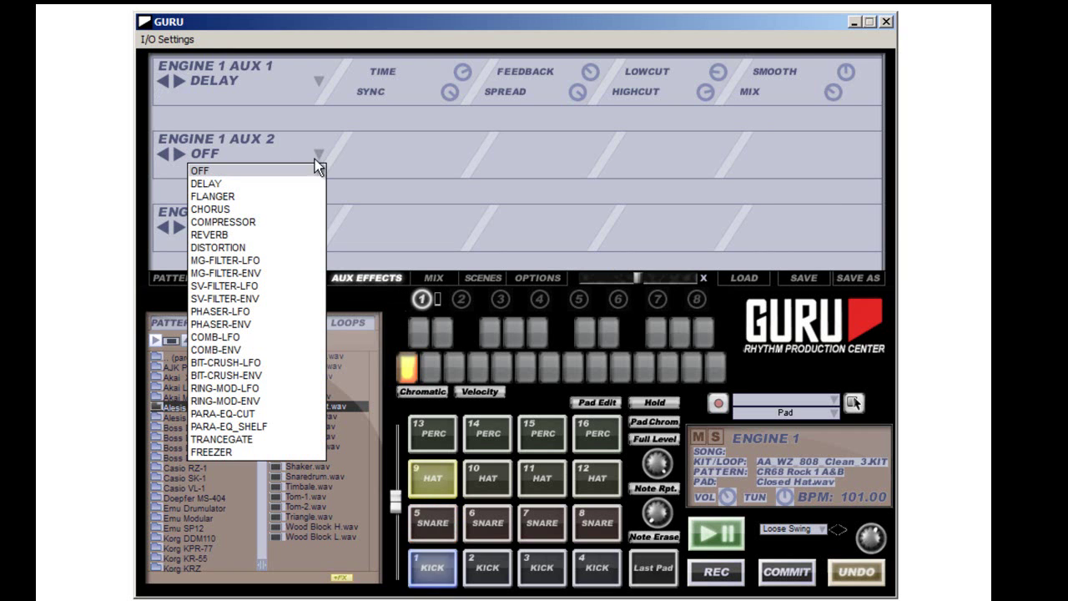
{"action": "left_click", "coordinate": [301, 234]}
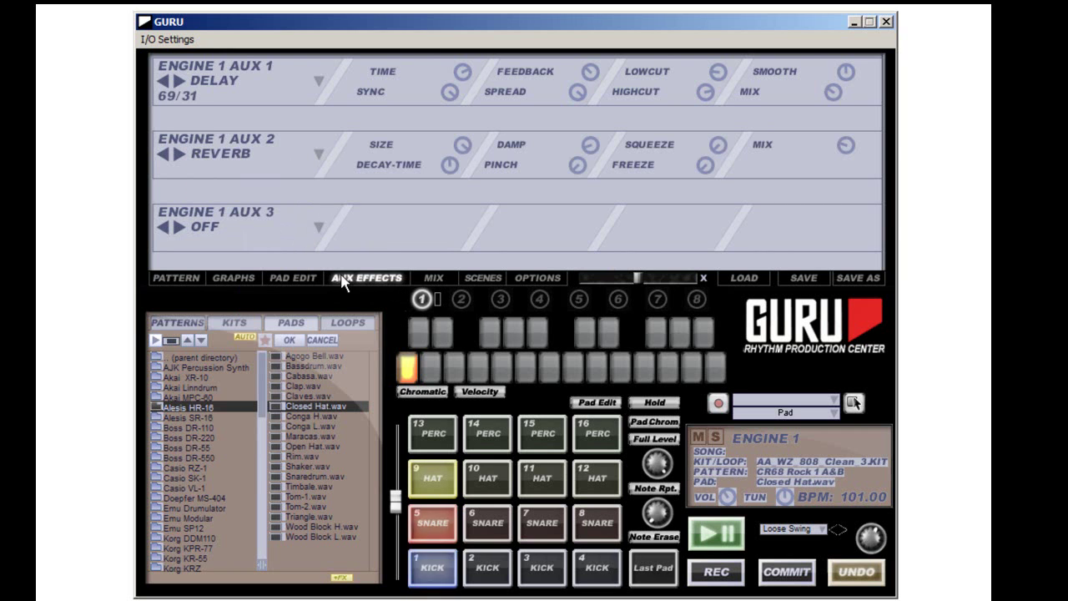
Raise the closed hat's AUX SEND 2 to 54% and set the Aux 2 Reverb mix to 28/72
{"action": "left_click", "coordinate": [303, 275]}
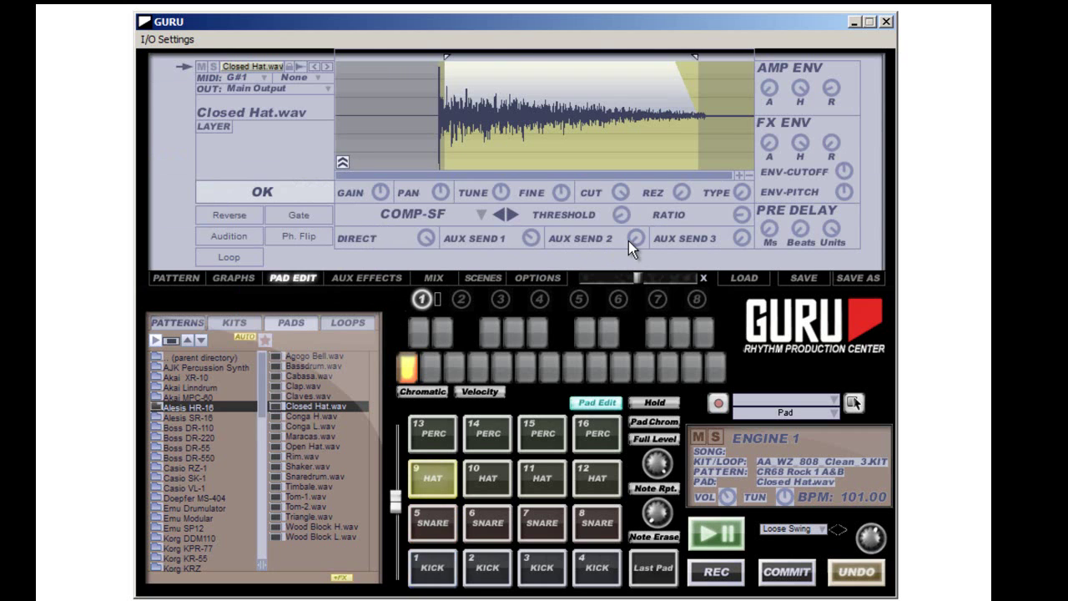
{"action": "left_click_drag", "start_coordinate": [629, 242], "coordinate": [656, 117]}
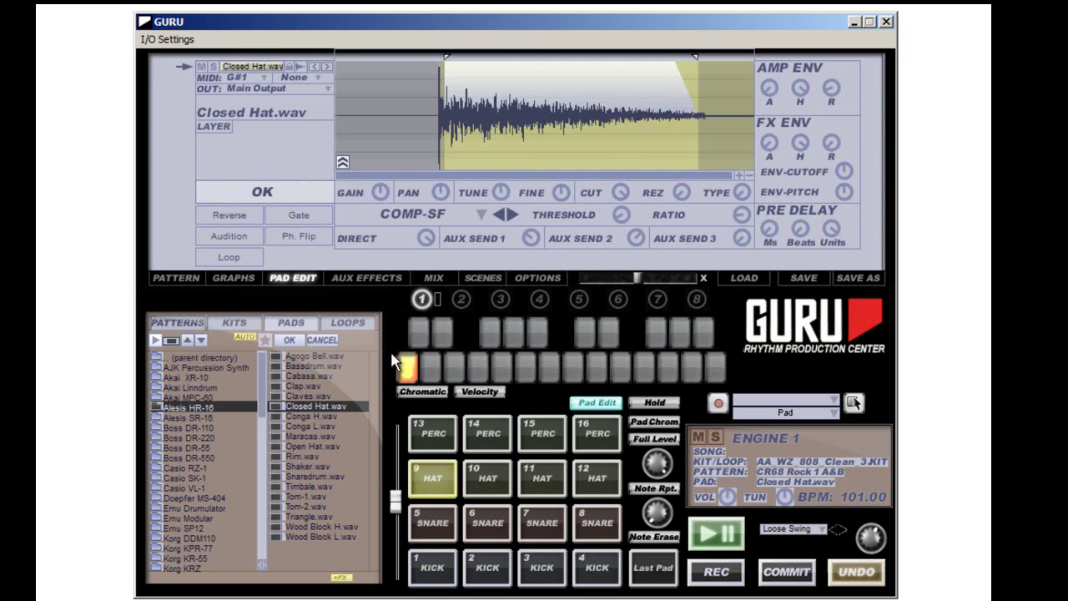
{"action": "left_click", "coordinate": [373, 278]}
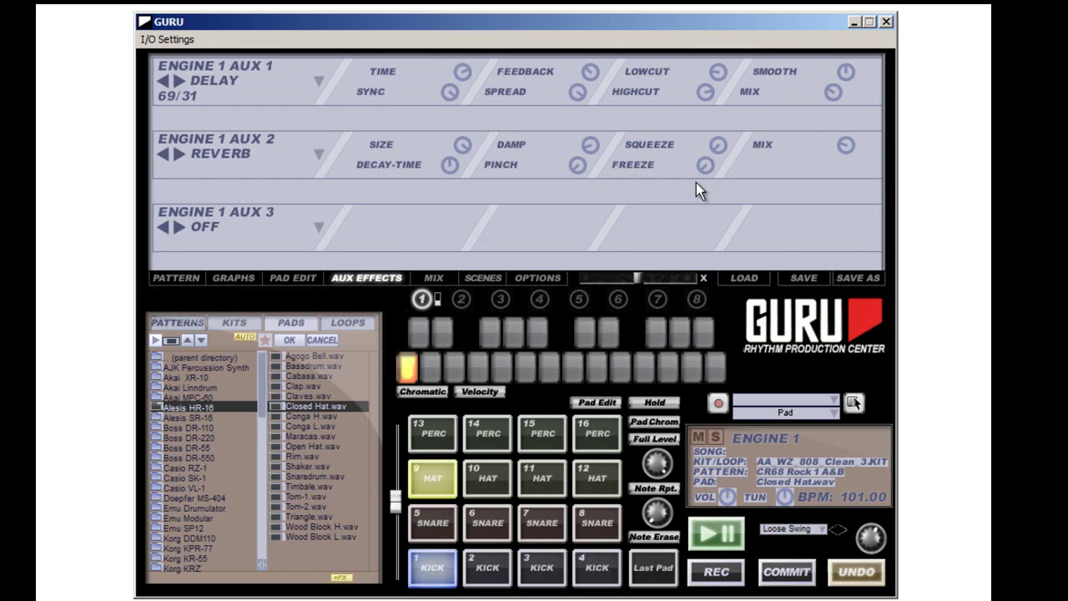
{"action": "mouse_move", "coordinate": [843, 145]}
{"action": "left_click_drag", "start_coordinate": [843, 145], "coordinate": [860, 101]}
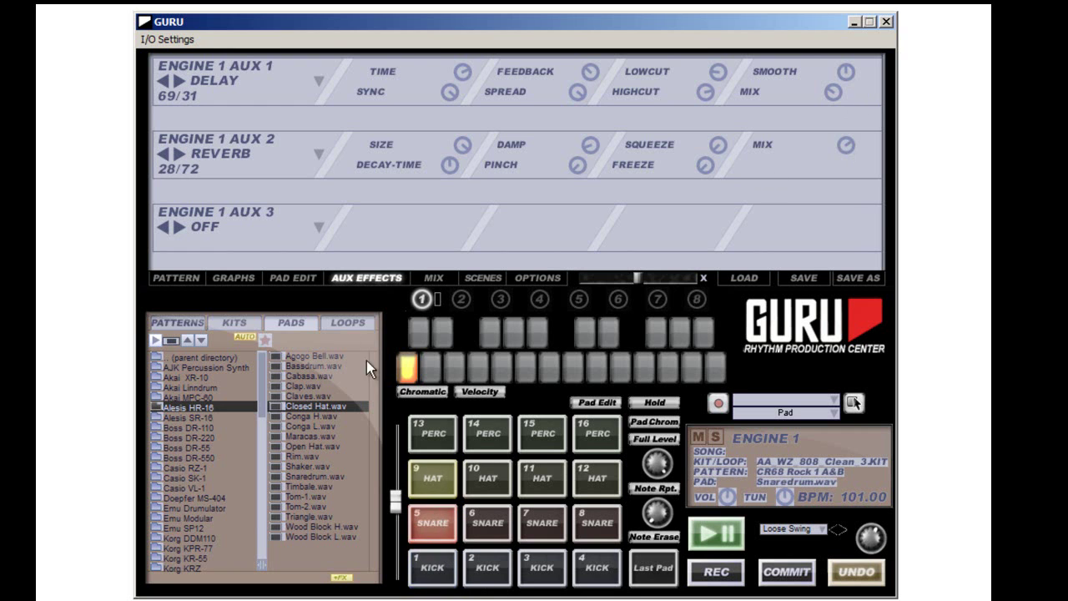
Set snare pad 5's AUX SEND 1 to about 64% in PAD EDIT
{"action": "left_click", "coordinate": [306, 276]}
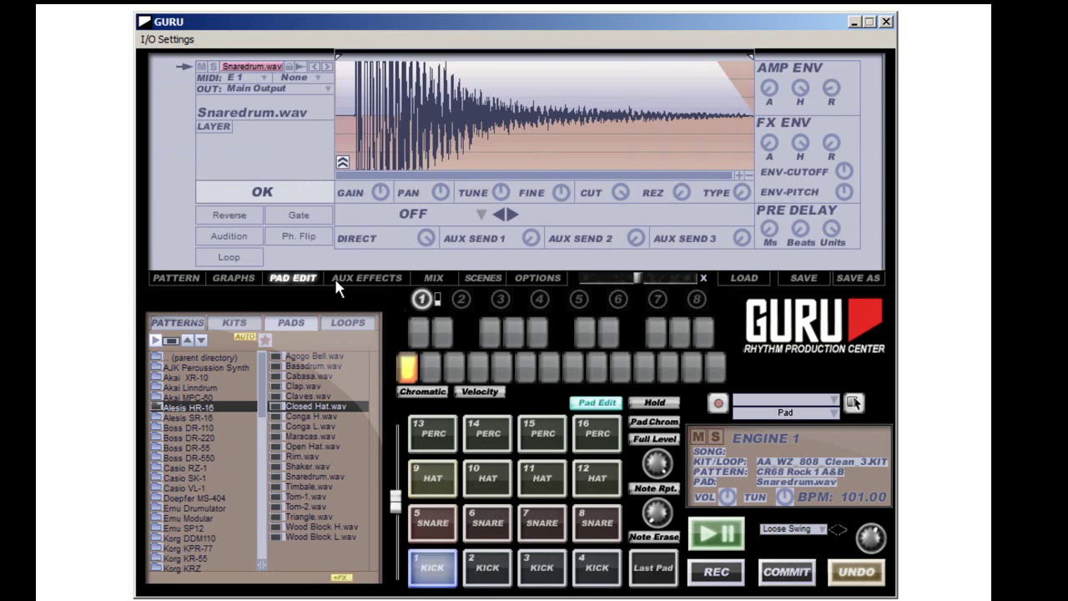
{"action": "mouse_move", "coordinate": [631, 238]}
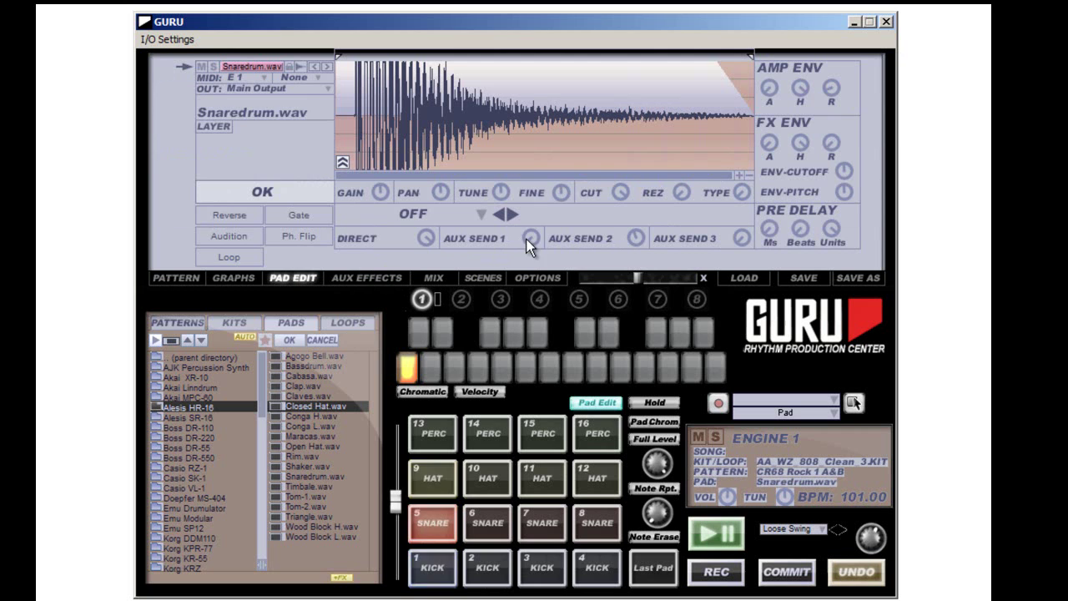
{"action": "left_click_drag", "start_coordinate": [528, 242], "coordinate": [577, 139]}
{"action": "left_click_drag", "start_coordinate": [613, 100], "coordinate": [590, 127]}
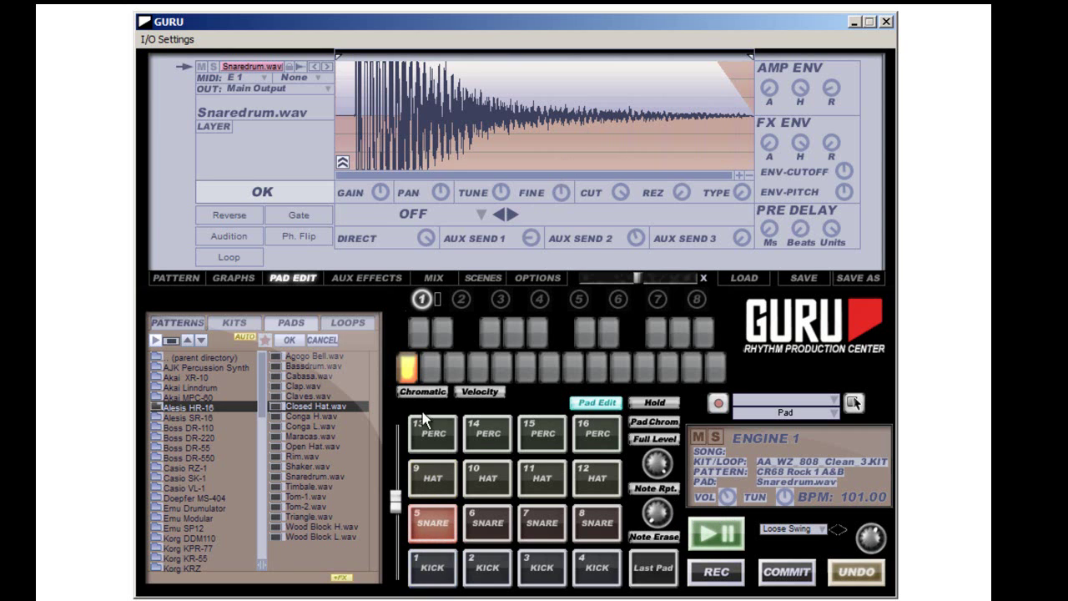
Load COMPRESSOR into FX Engine 1 in the mixer and lower its attack and ratio
{"action": "left_click", "coordinate": [433, 280]}
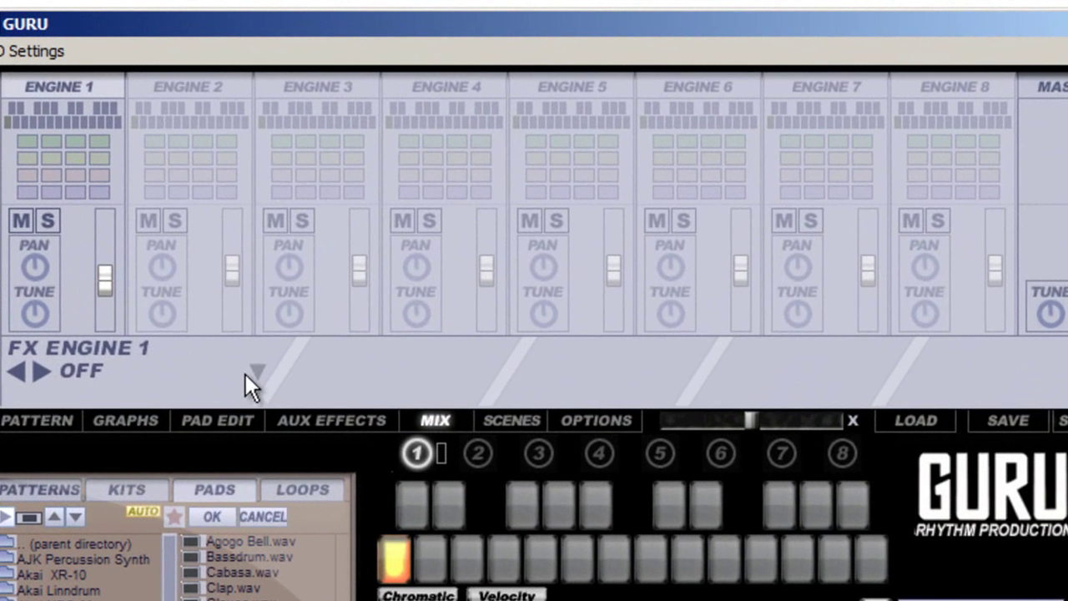
{"action": "left_click", "coordinate": [318, 246]}
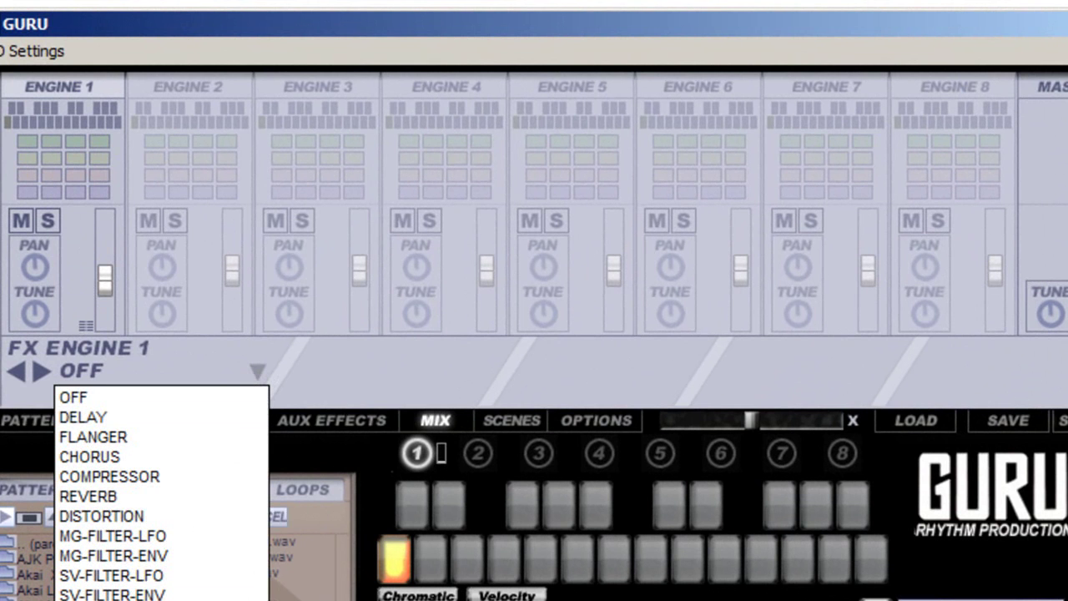
{"action": "left_click", "coordinate": [202, 477]}
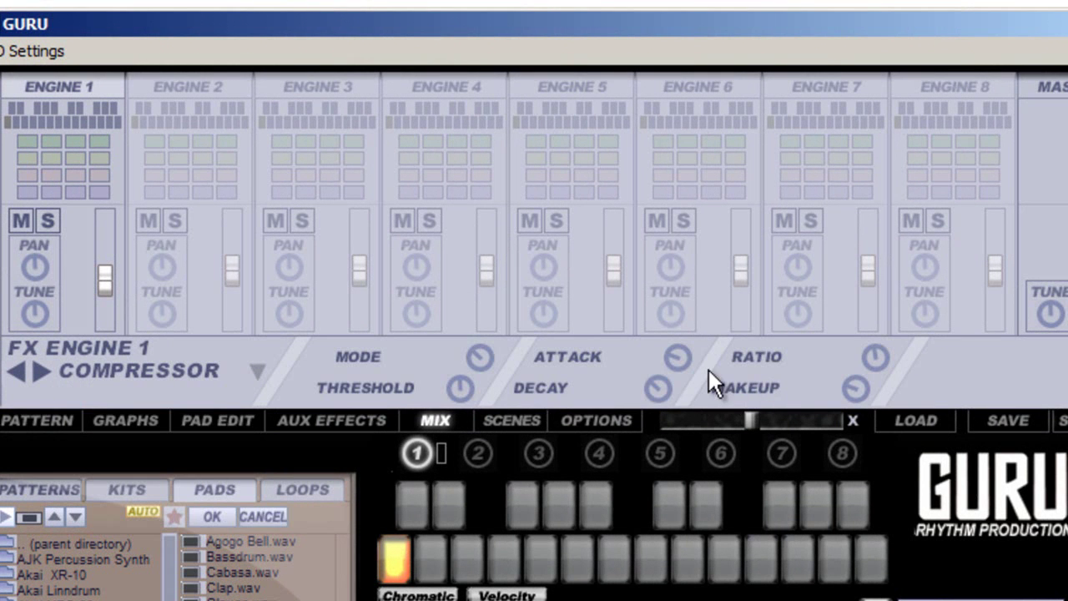
{"action": "mouse_move", "coordinate": [666, 358]}
{"action": "left_mouse_down"}
{"action": "mouse_move", "coordinate": [665, 400]}
{"action": "mouse_move", "coordinate": [649, 390]}
{"action": "mouse_move", "coordinate": [665, 370]}
{"action": "left_mouse_up"}
{"action": "left_click_drag", "start_coordinate": [870, 360], "coordinate": [871, 377]}
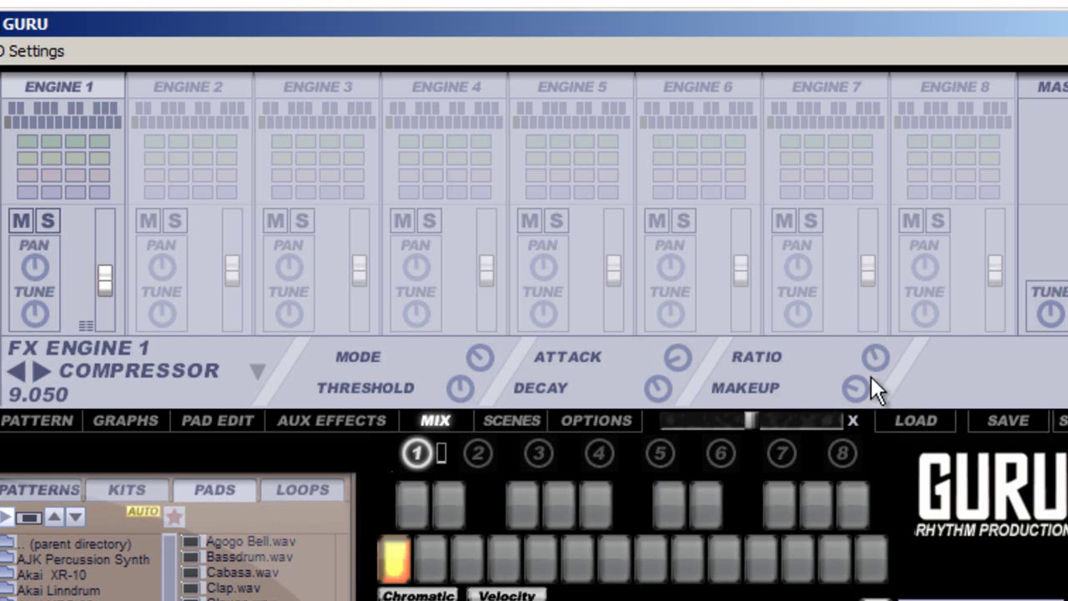
{"action": "left_click_drag", "start_coordinate": [869, 424], "coordinate": [869, 455]}
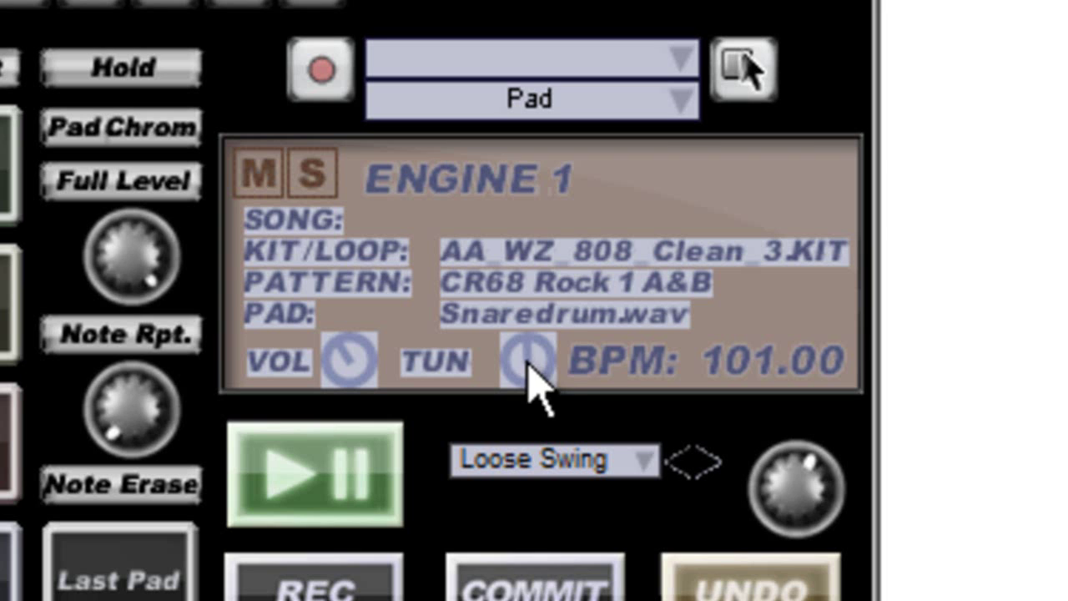
{"action": "left_click_drag", "start_coordinate": [530, 382], "coordinate": [560, 317]}
{"action": "mouse_move", "coordinate": [736, 386]}
{"action": "left_mouse_down"}
{"action": "mouse_move", "coordinate": [739, 279]}
{"action": "mouse_move", "coordinate": [742, 368]}
{"action": "left_mouse_up"}
{"action": "left_click_drag", "start_coordinate": [511, 347], "coordinate": [495, 452]}
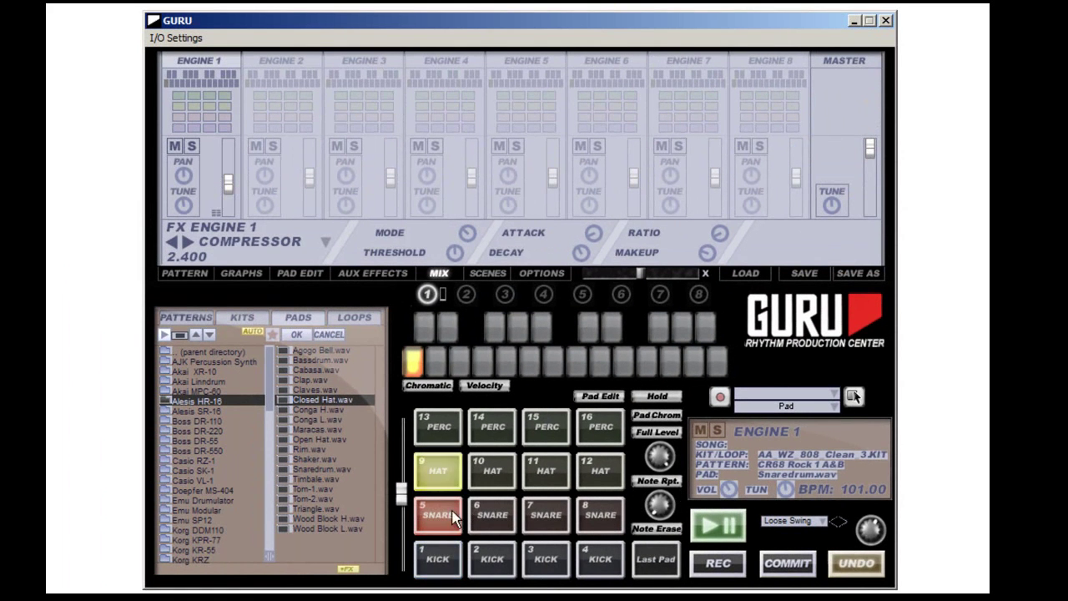
Remove the snare hit on step 14 and add one on step 23, clearing a stray kick-row step
{"action": "left_click", "coordinate": [443, 476]}
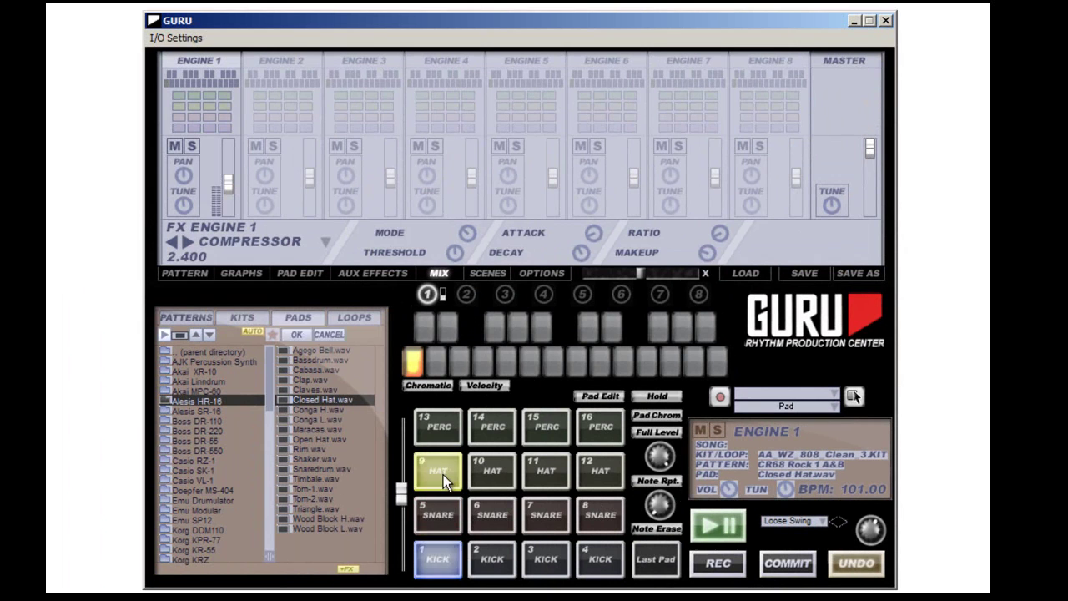
{"action": "left_click", "coordinate": [195, 268]}
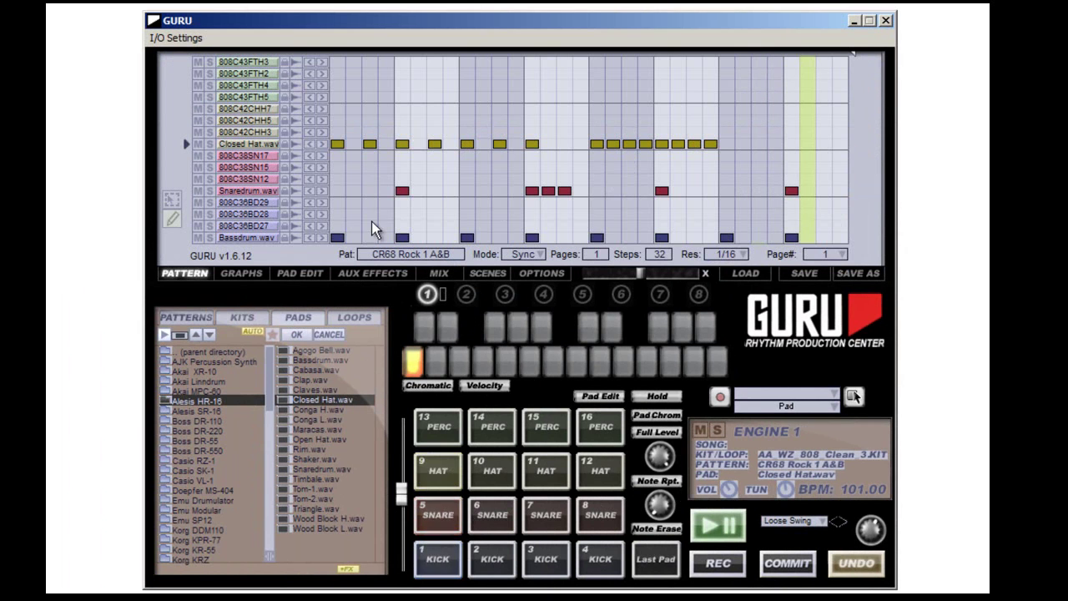
{"action": "left_click", "coordinate": [548, 190]}
{"action": "left_click", "coordinate": [661, 191]}
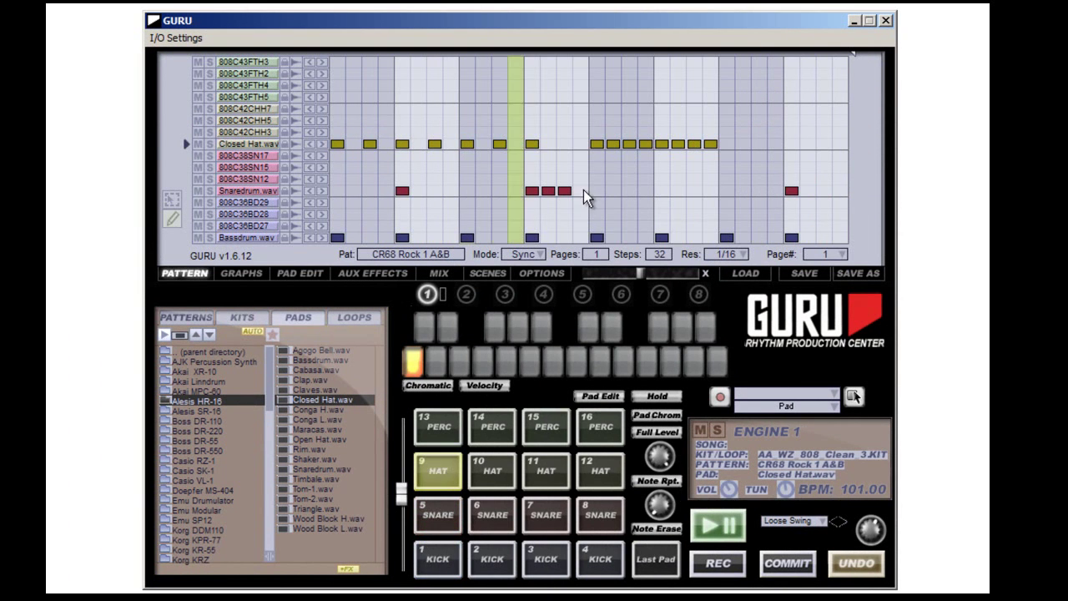
{"action": "left_click", "coordinate": [665, 192]}
{"action": "left_click", "coordinate": [693, 202]}
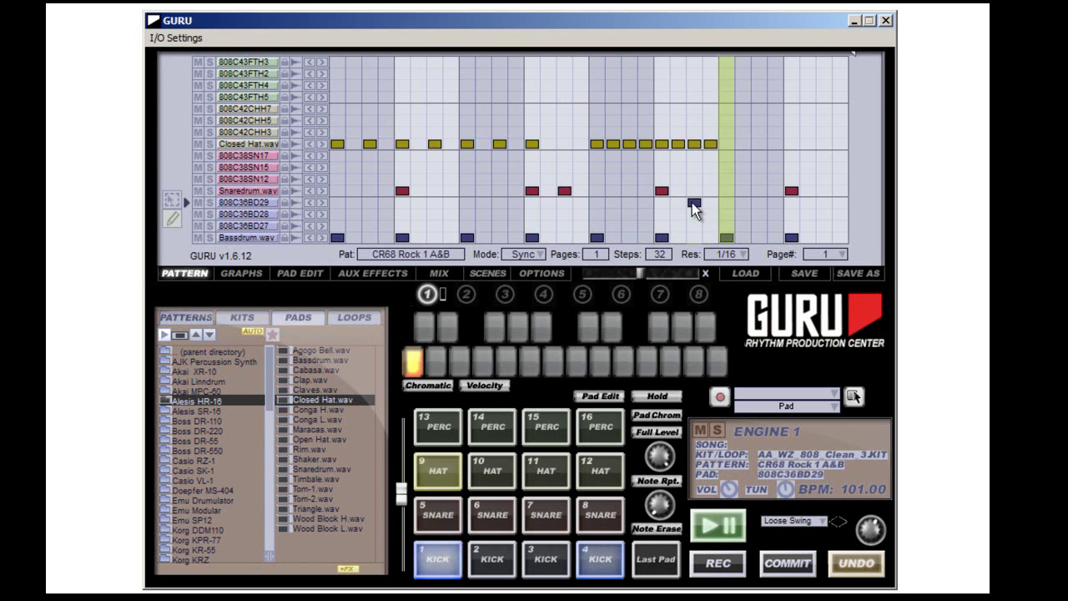
{"action": "left_click", "coordinate": [693, 191]}
{"action": "left_click", "coordinate": [692, 202]}
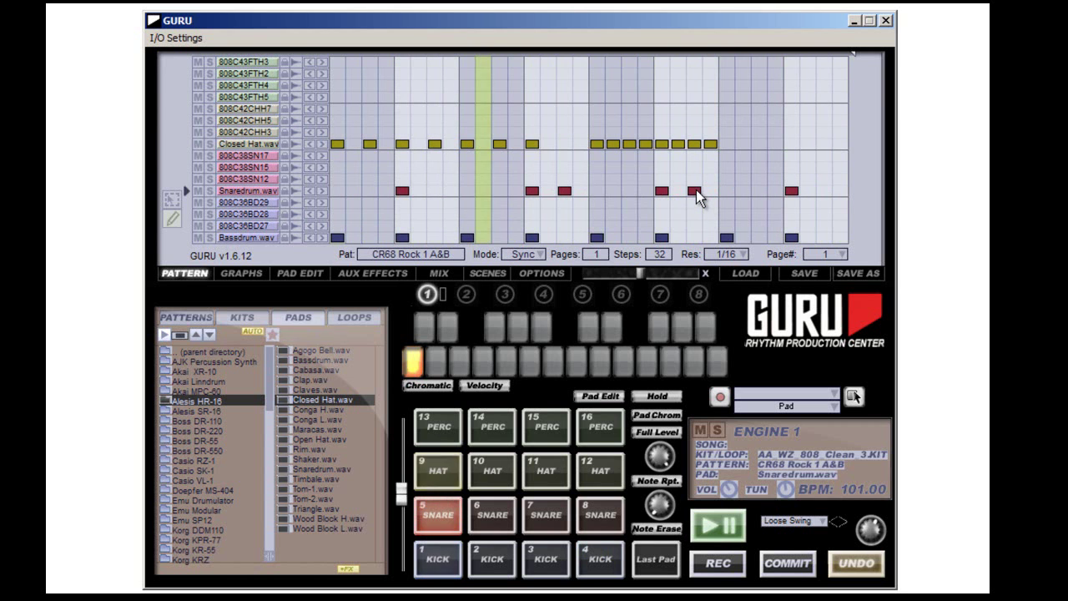
Show the AUDIO page of GURU's Song Options
{"action": "left_click", "coordinate": [541, 276]}
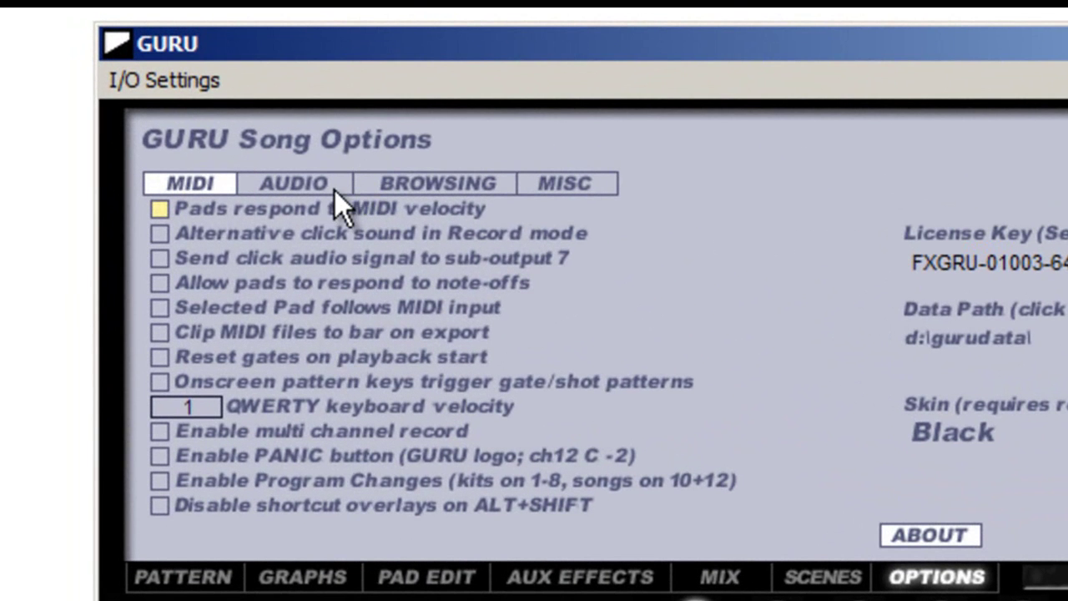
{"action": "left_click", "coordinate": [330, 187]}
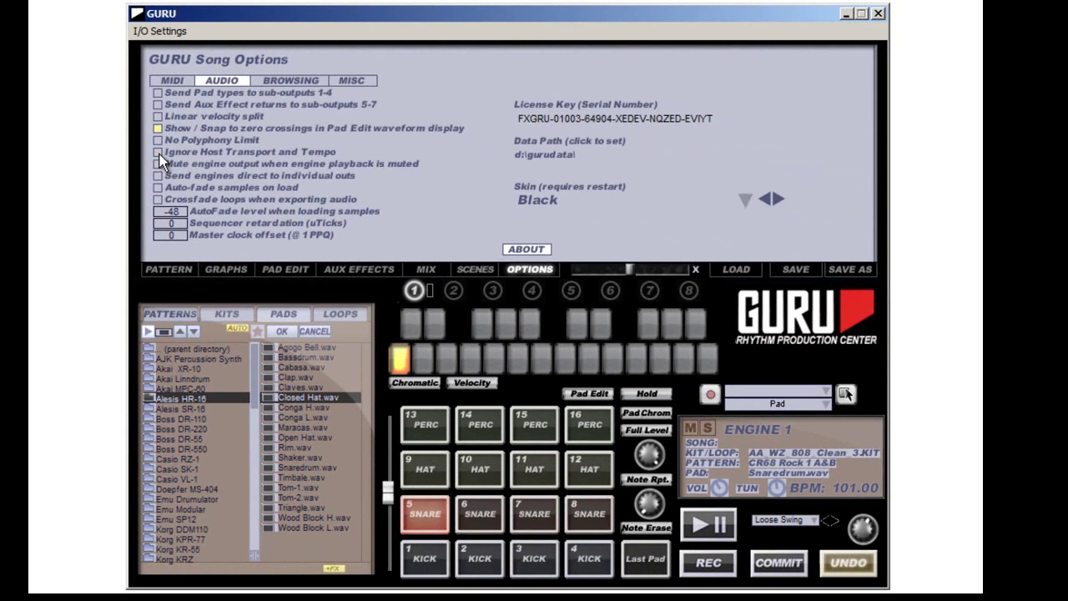
Check empty pattern slots 2, 3, 4 and 8, ending on CR68 Rock 1 A&B in slot 1
{"action": "left_click", "coordinate": [424, 362]}
{"action": "left_click", "coordinate": [169, 270]}
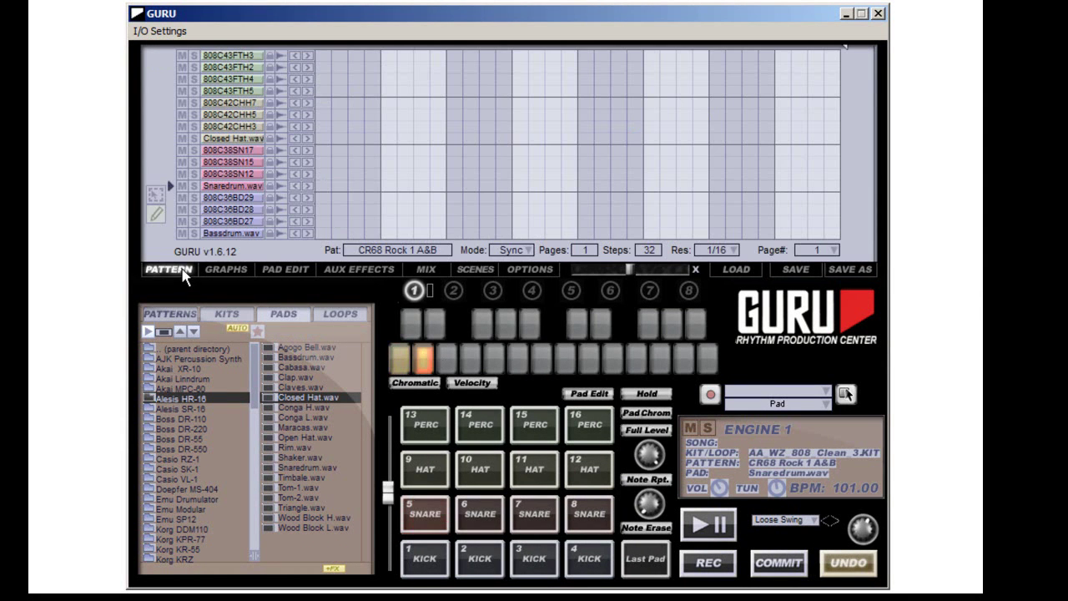
{"action": "left_click", "coordinate": [449, 360]}
{"action": "left_click", "coordinate": [469, 361]}
{"action": "left_click", "coordinate": [404, 365]}
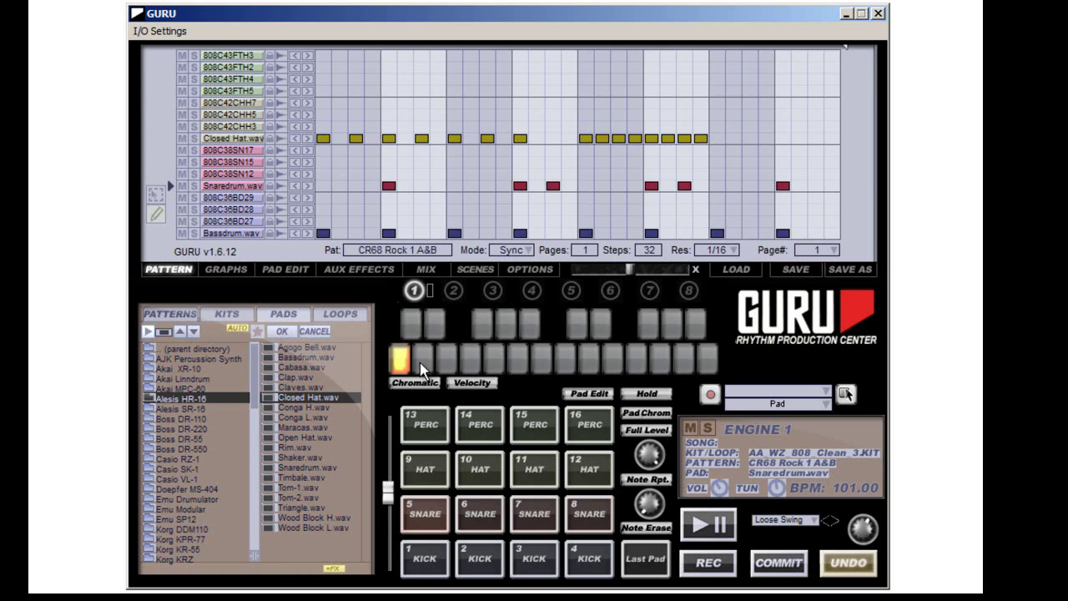
{"action": "left_click", "coordinate": [422, 366]}
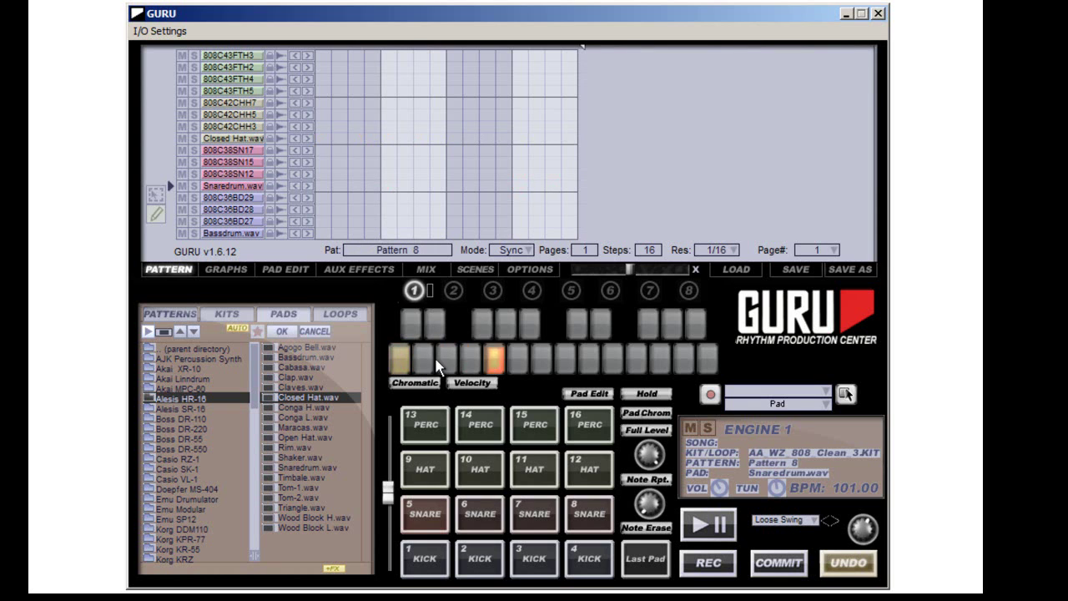
{"action": "left_click", "coordinate": [402, 361]}
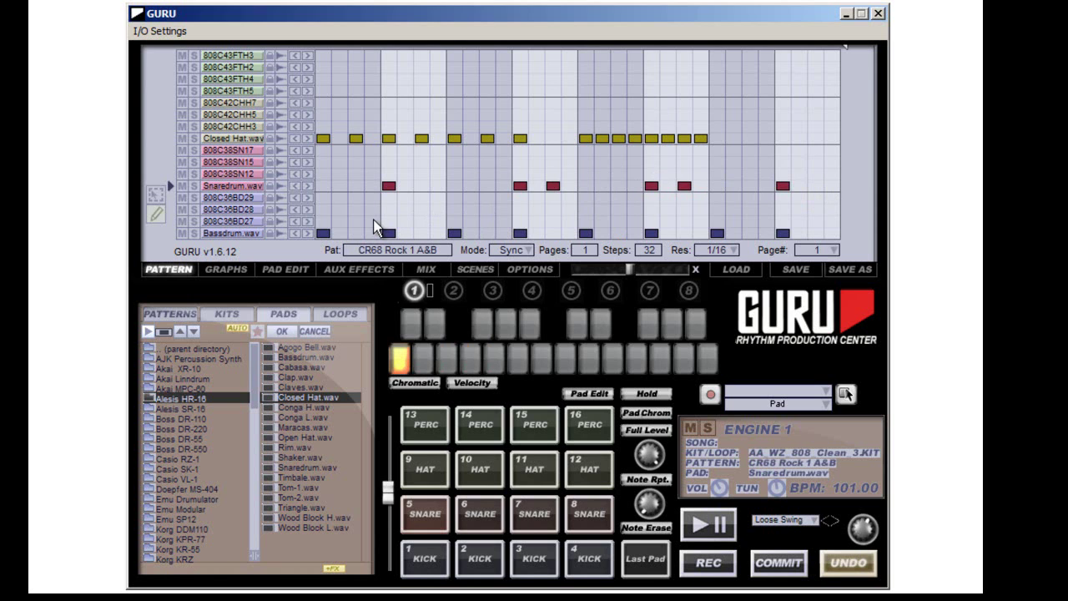
Select pattern slot 2 and reduce its Steps value from 32 to 24
{"action": "left_click", "coordinate": [432, 359]}
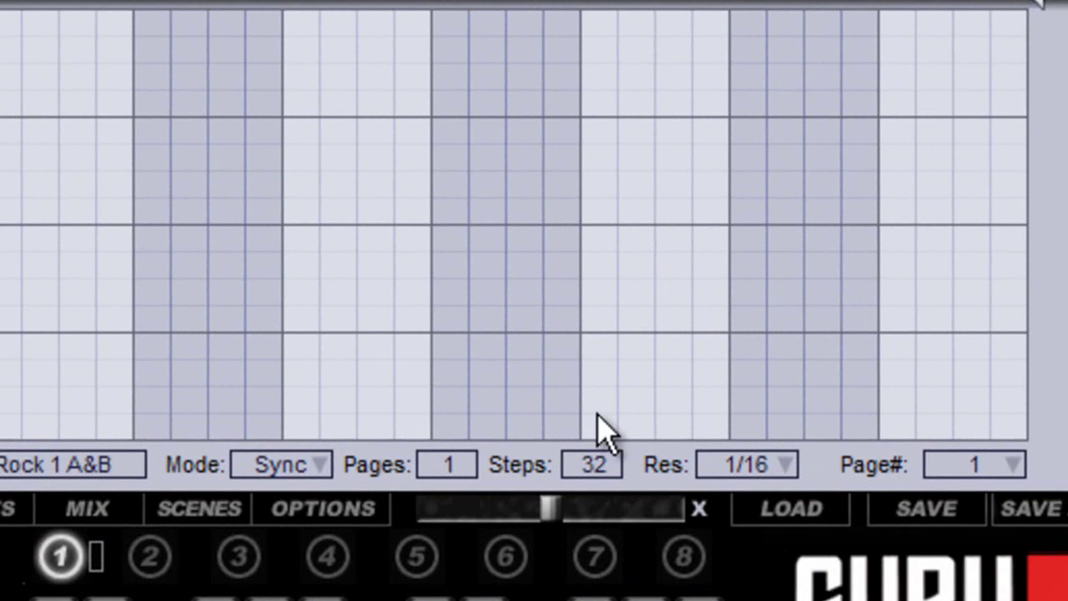
{"action": "scroll", "coordinate": [645, 251], "scroll_direction": "down", "scroll_amount": 1}
{"action": "left_click_drag", "start_coordinate": [588, 480], "coordinate": [608, 433]}
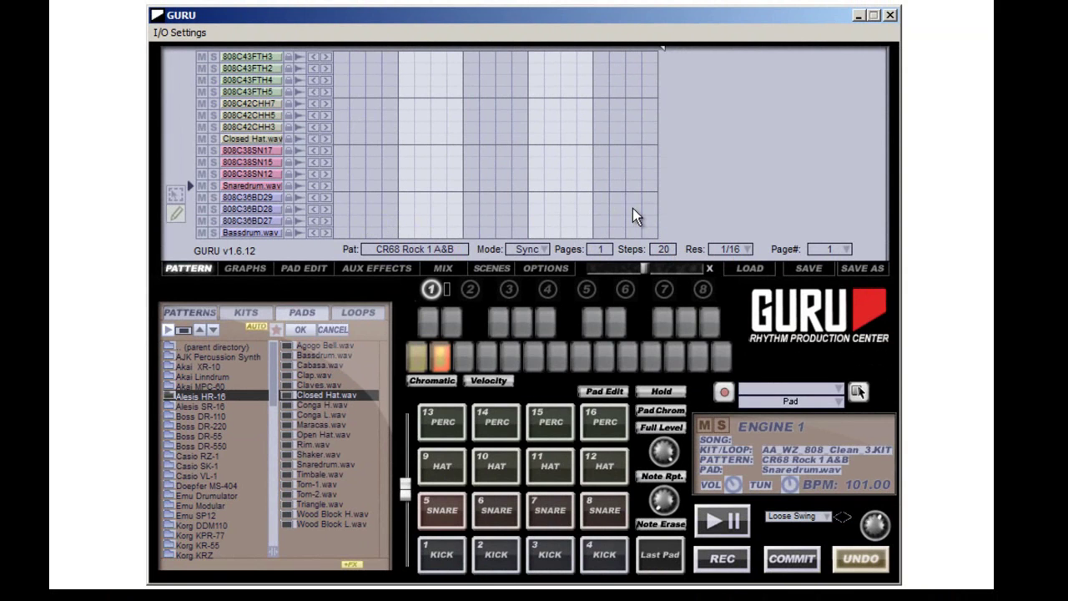
{"action": "left_click_drag", "start_coordinate": [660, 251], "coordinate": [654, 207]}
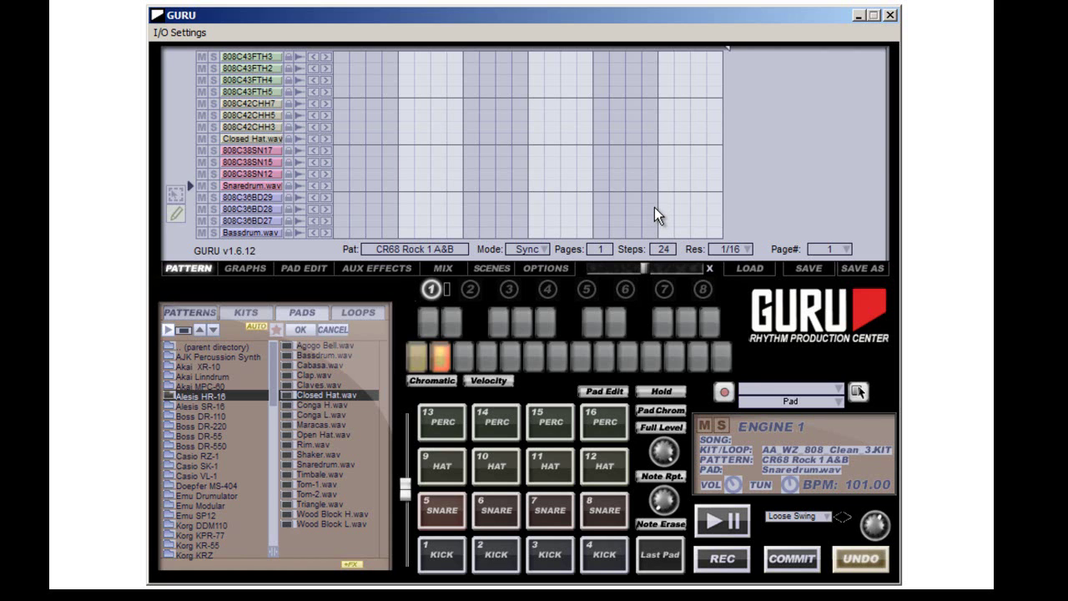
Reload CR68 Rock 1 A&B by selecting pattern slot 1
{"action": "left_click", "coordinate": [417, 359]}
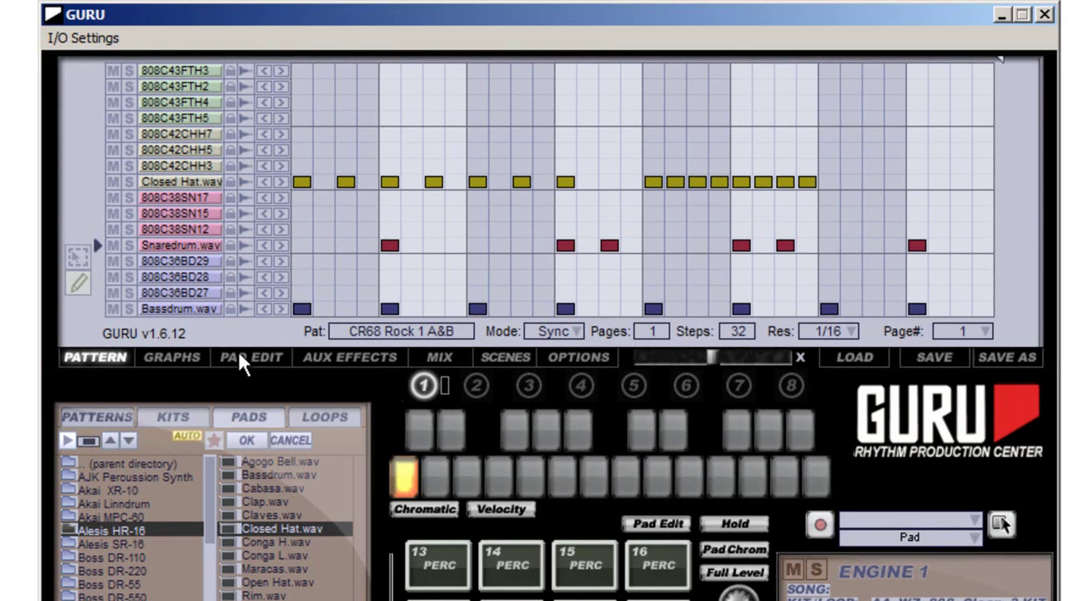
Draw a Closed Hat.wav Vol graph that starts high, dips mid-pattern, and rises toward the end
{"action": "left_click", "coordinate": [192, 357]}
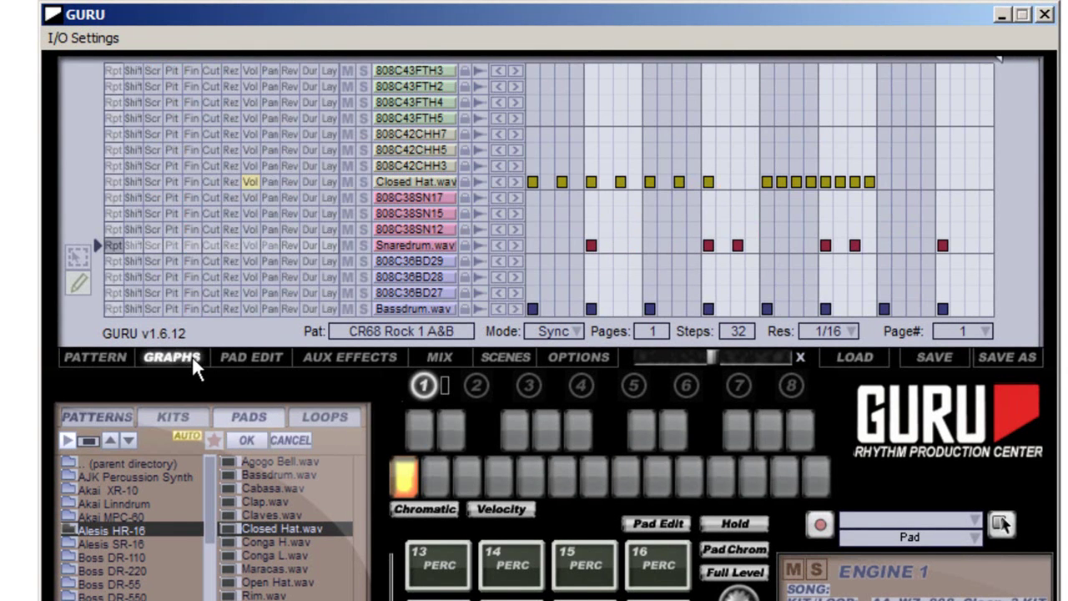
{"action": "left_click", "coordinate": [249, 181]}
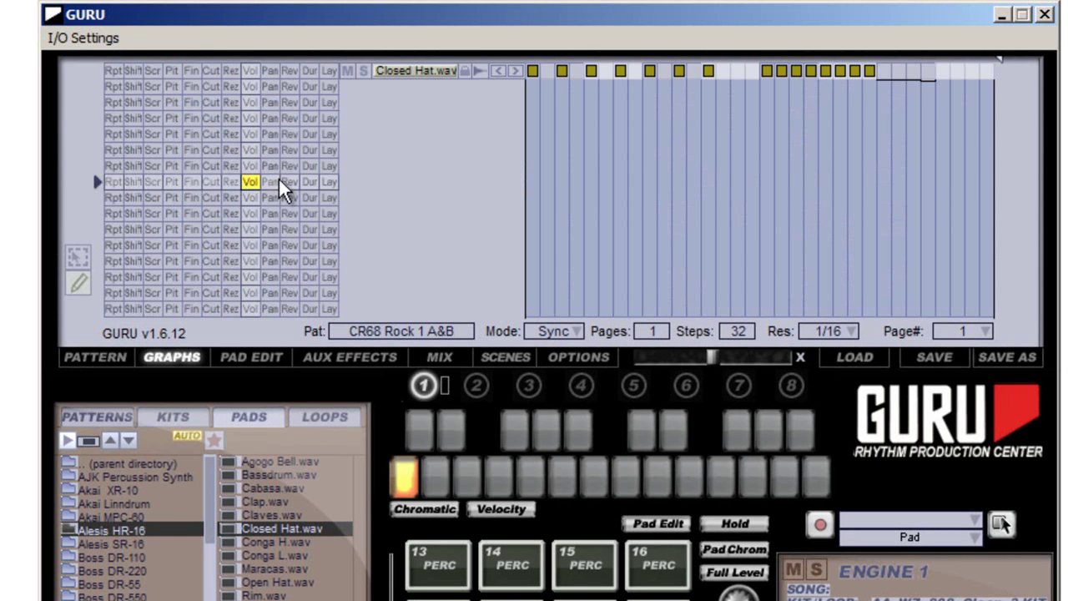
{"action": "mouse_move", "coordinate": [539, 91]}
{"action": "left_mouse_down"}
{"action": "mouse_move", "coordinate": [633, 166]}
{"action": "mouse_move", "coordinate": [763, 199]}
{"action": "mouse_move", "coordinate": [878, 174]}
{"action": "mouse_move", "coordinate": [993, 87]}
{"action": "left_mouse_up"}
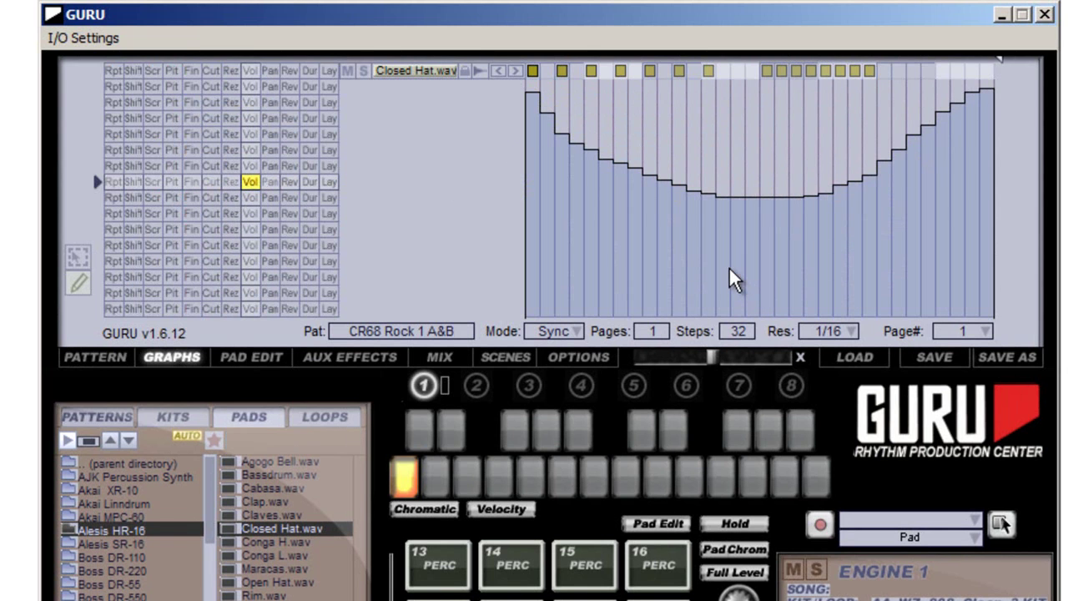
{"action": "mouse_move", "coordinate": [592, 131]}
{"action": "left_mouse_down"}
{"action": "mouse_move", "coordinate": [973, 117]}
{"action": "mouse_move", "coordinate": [983, 98]}
{"action": "mouse_move", "coordinate": [534, 92]}
{"action": "mouse_move", "coordinate": [1002, 101]}
{"action": "left_mouse_up"}
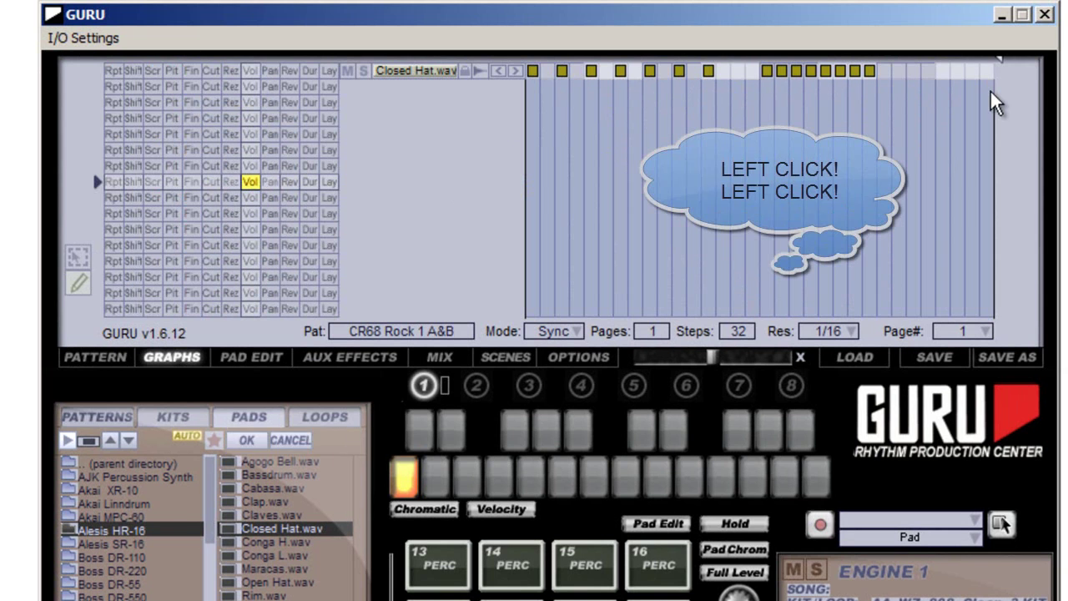
{"action": "left_click", "coordinate": [579, 105]}
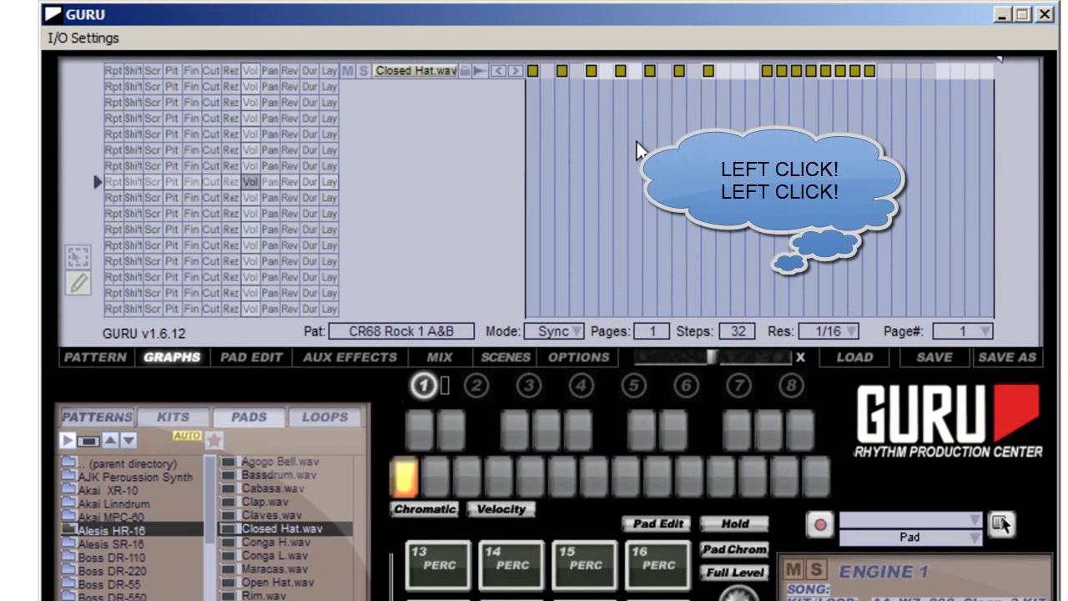
{"action": "mouse_move", "coordinate": [600, 84]}
{"action": "left_mouse_down"}
{"action": "mouse_move", "coordinate": [615, 107]}
{"action": "mouse_move", "coordinate": [751, 144]}
{"action": "mouse_move", "coordinate": [909, 107]}
{"action": "mouse_move", "coordinate": [908, 119]}
{"action": "left_mouse_up"}
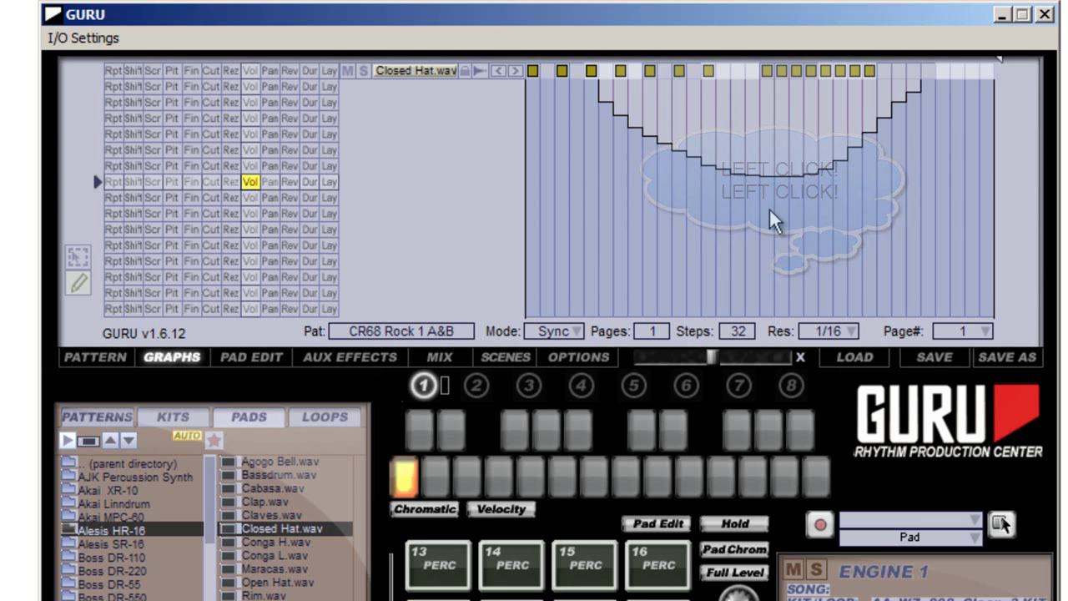